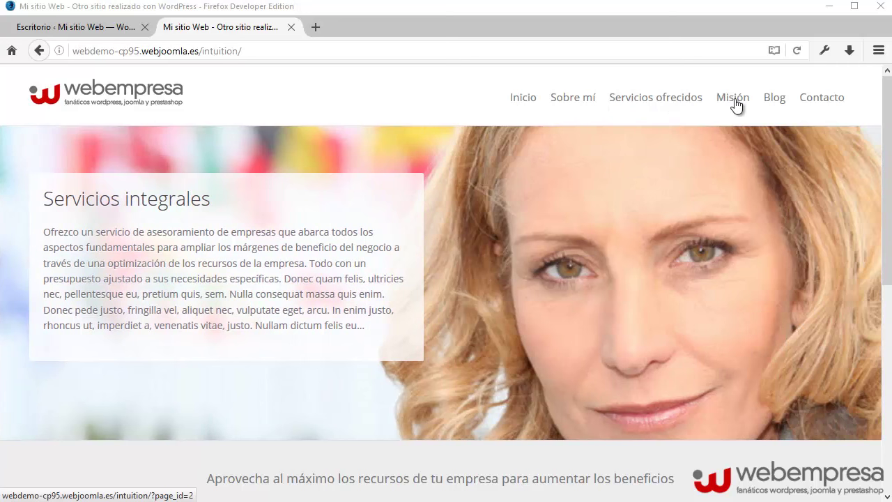
Review the site's home page from the header menu down to the footer, and return to the WordPress dashboard.
scroll(633, 111, "down", 5)
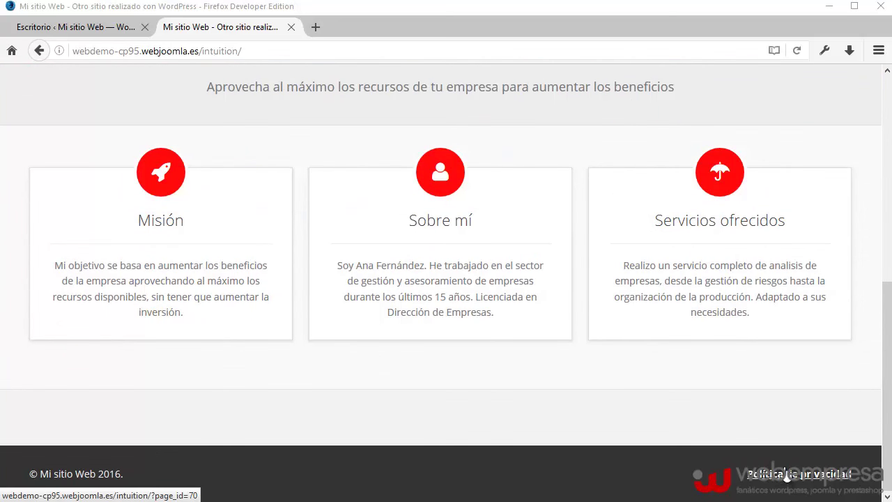
scroll(700, 307, "up", 5)
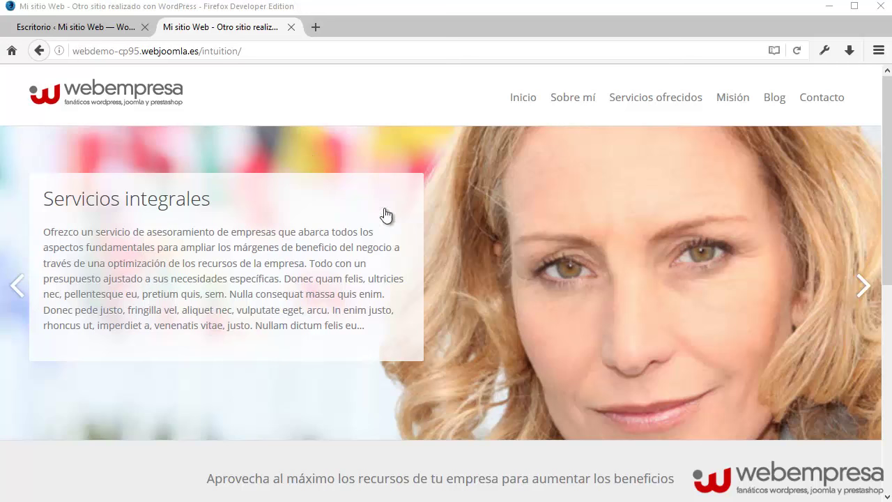
left_click(105, 34)
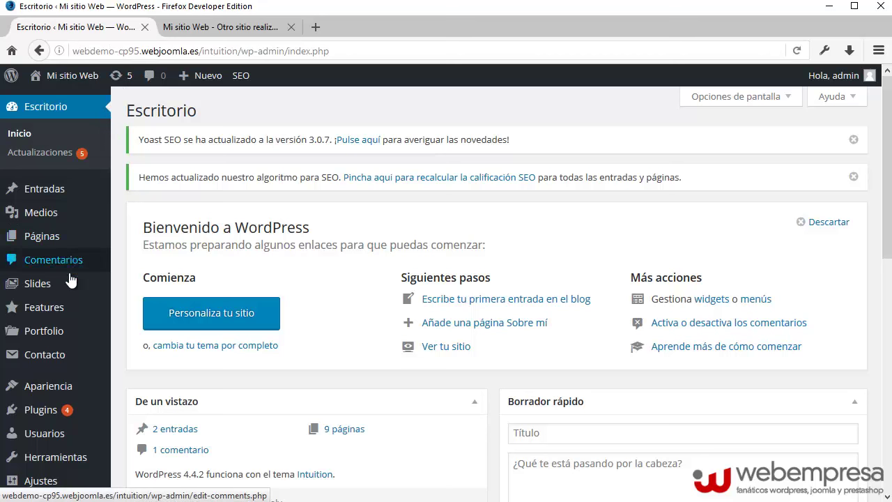
Open the Intuition theme's welcome page from the appearance settings and go from there to the navigation menu configuration.
mouse_move(68, 395)
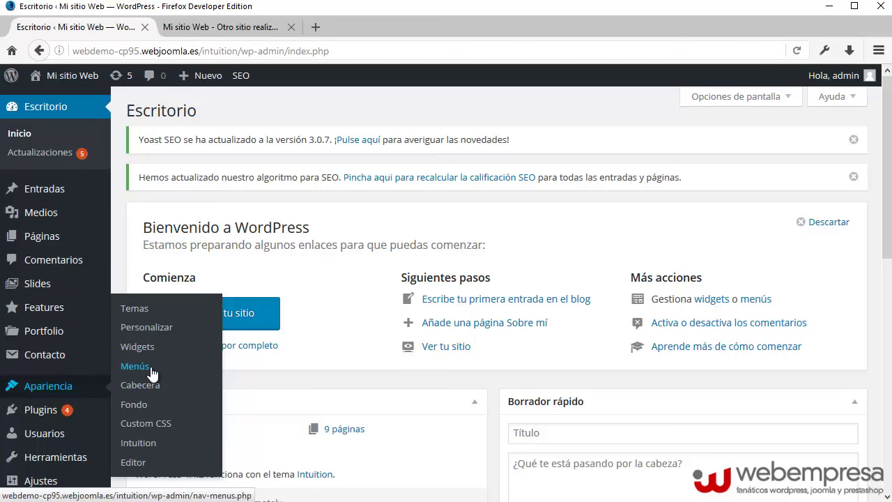
scroll(217, 243, "down", 3)
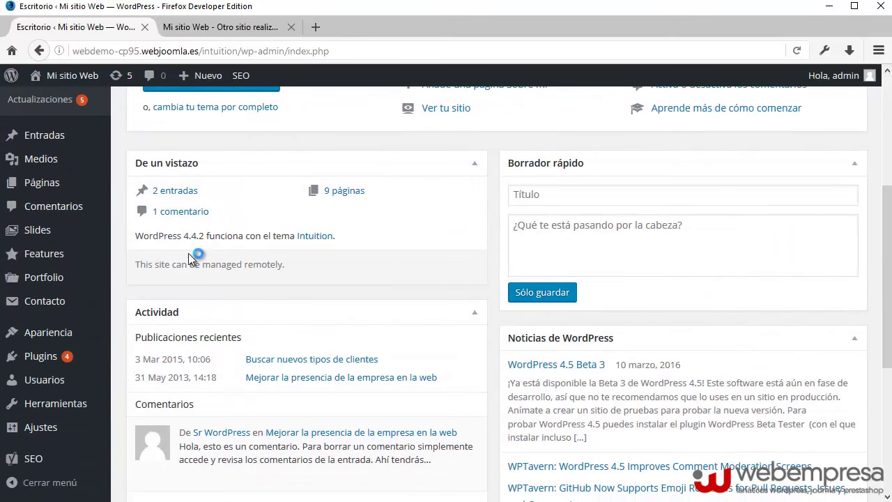
mouse_move(80, 236)
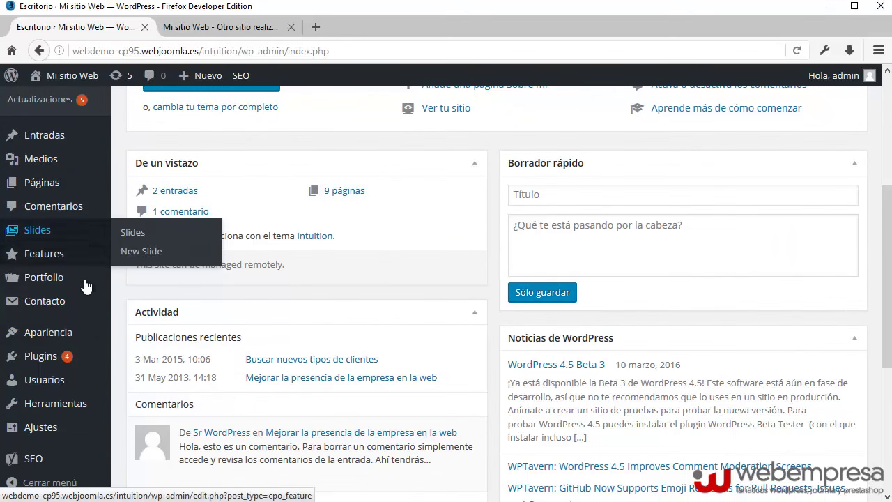
mouse_move(77, 338)
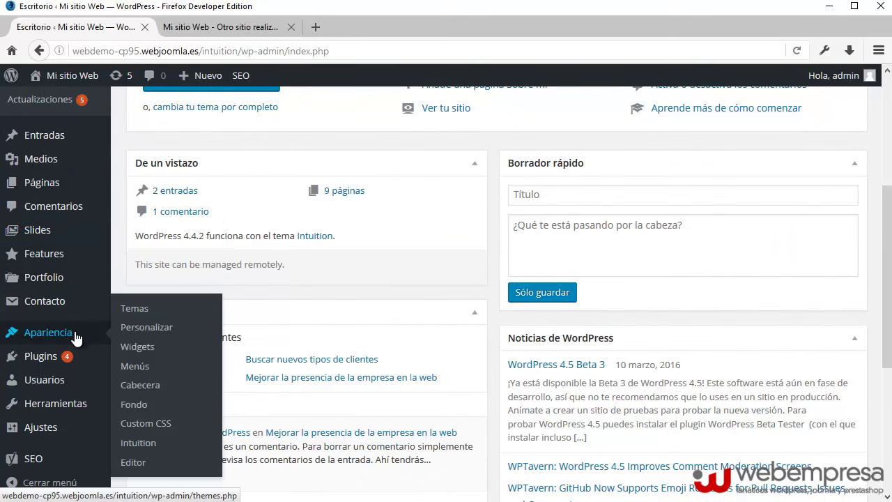
left_click(136, 442)
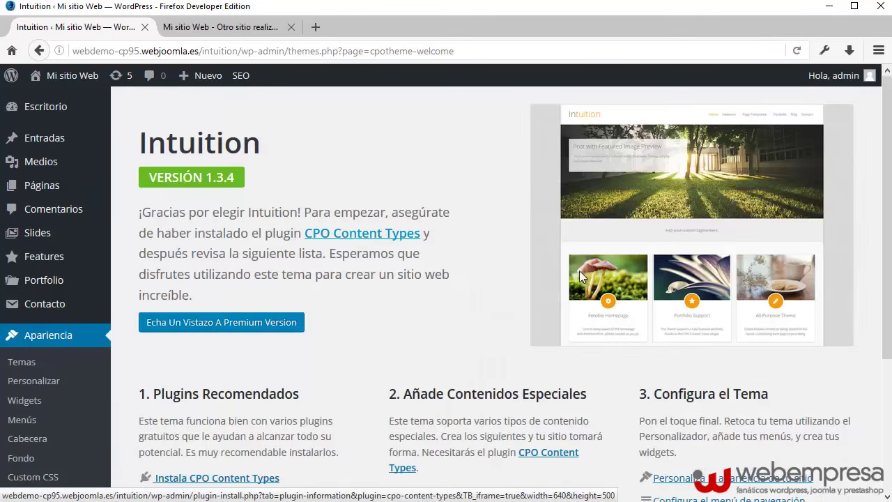
scroll(593, 269, "down", 5)
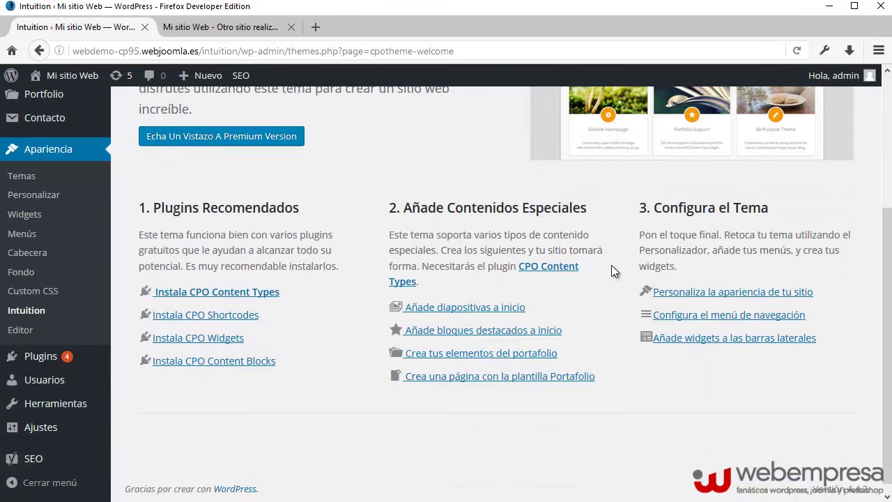
left_click(719, 325)
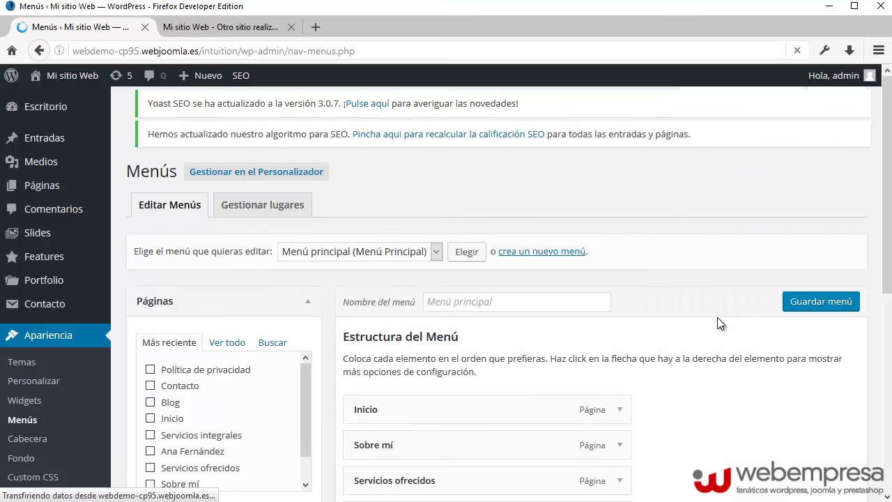
Examine the items in Menú principal and the theme locations it can be assigned to.
scroll(523, 274, "down", 6)
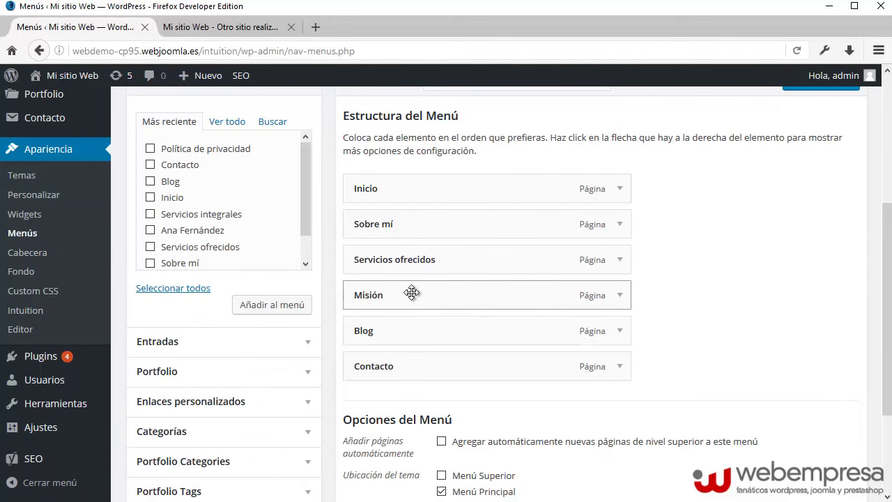
mouse_move(415, 261)
left_mouse_down()
mouse_move(454, 262)
mouse_move(405, 259)
left_mouse_up()
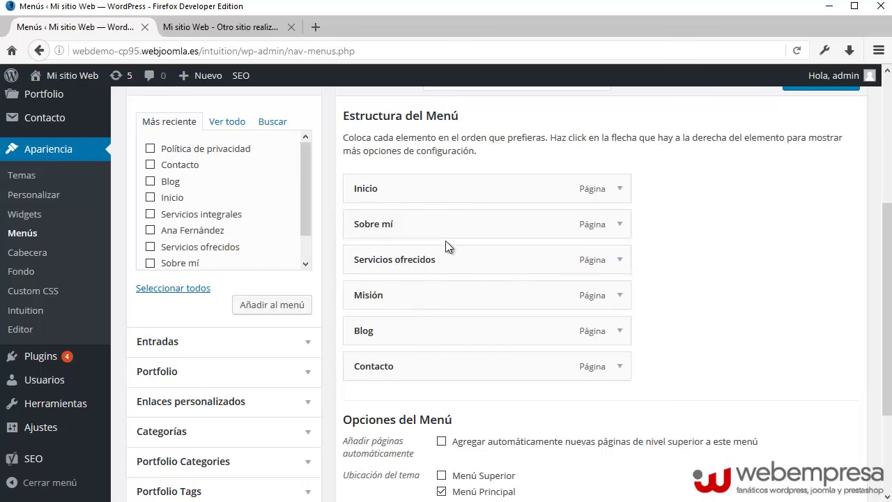
scroll(493, 280, "down", 2)
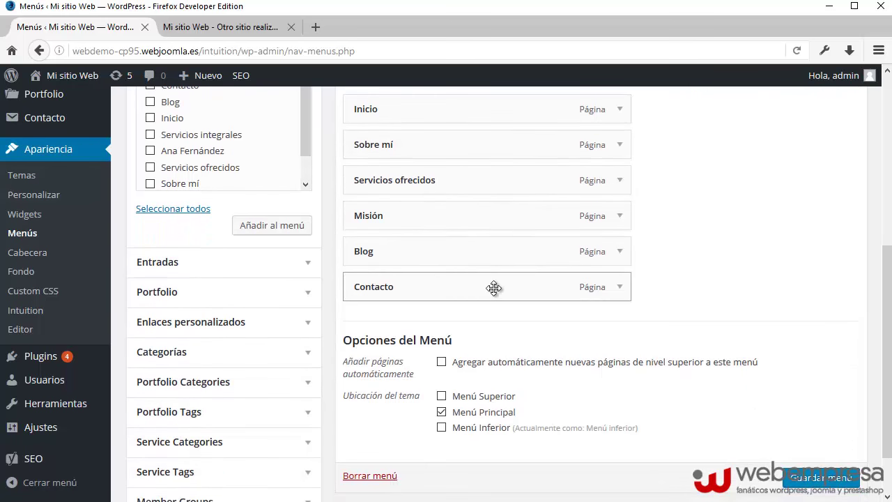
scroll(474, 216, "up", 1)
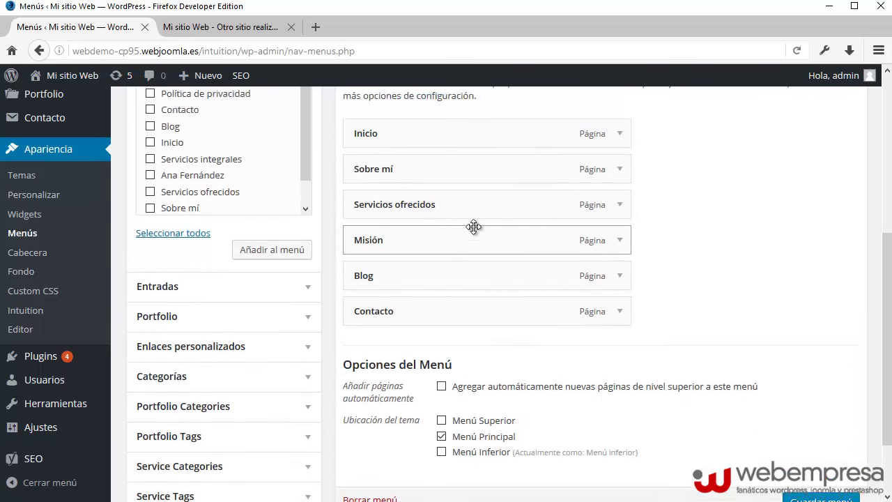
scroll(453, 234, "up", 5)
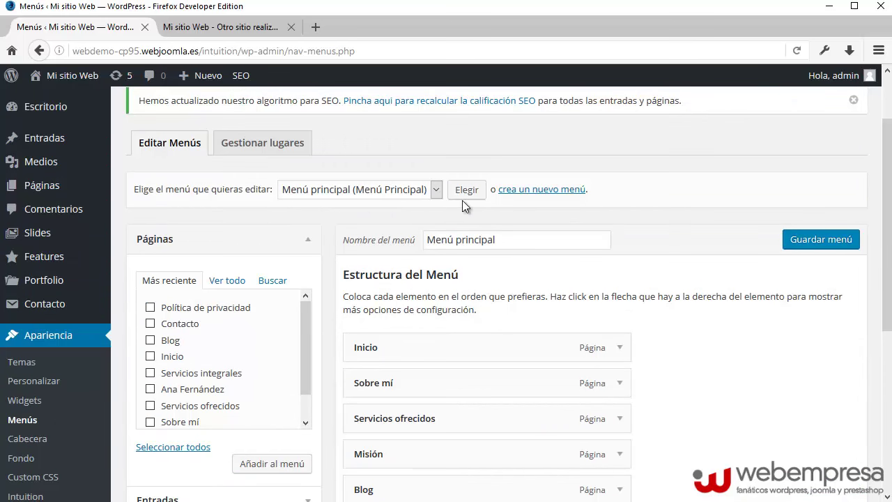
Assign Menú principal to the Menú Superior location instead of Menú Principal, save it, and reload the site to check the header.
scroll(527, 254, "down", 6)
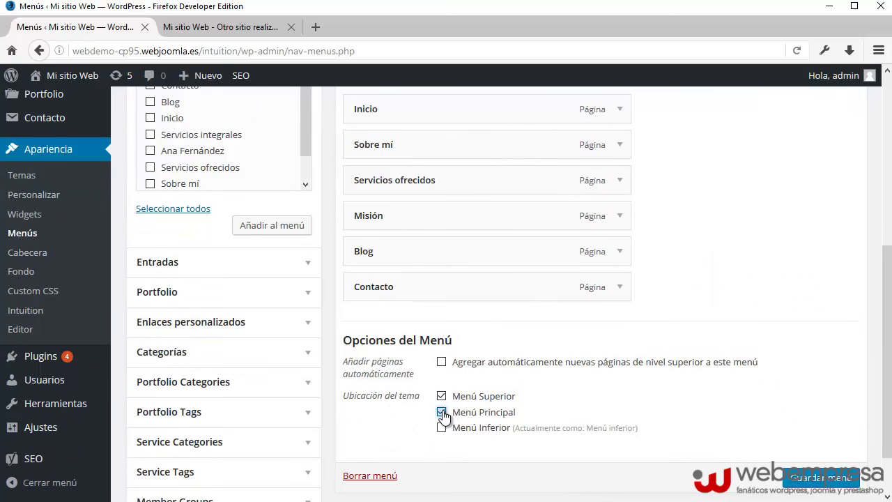
left_click(442, 412)
left_click(820, 477)
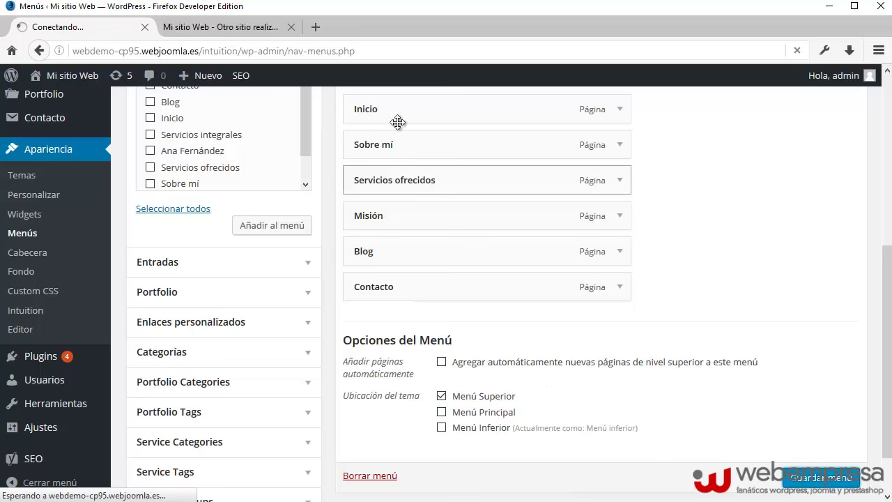
left_click(248, 28)
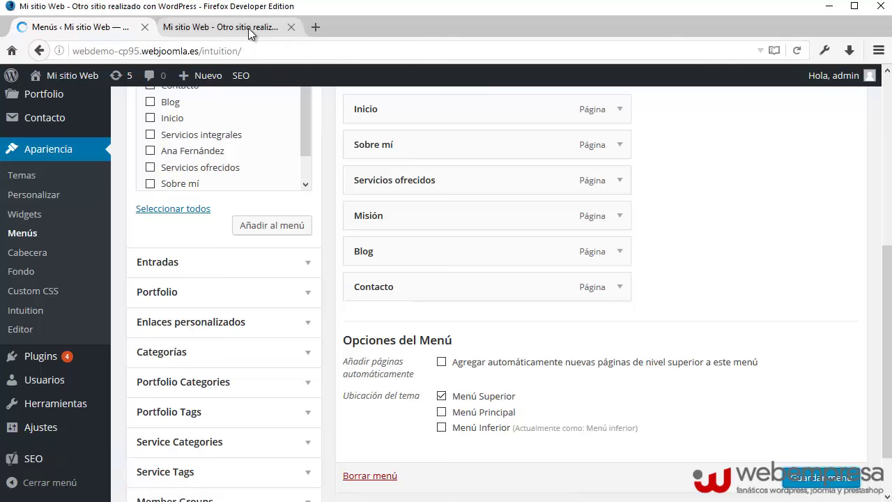
left_click(798, 53)
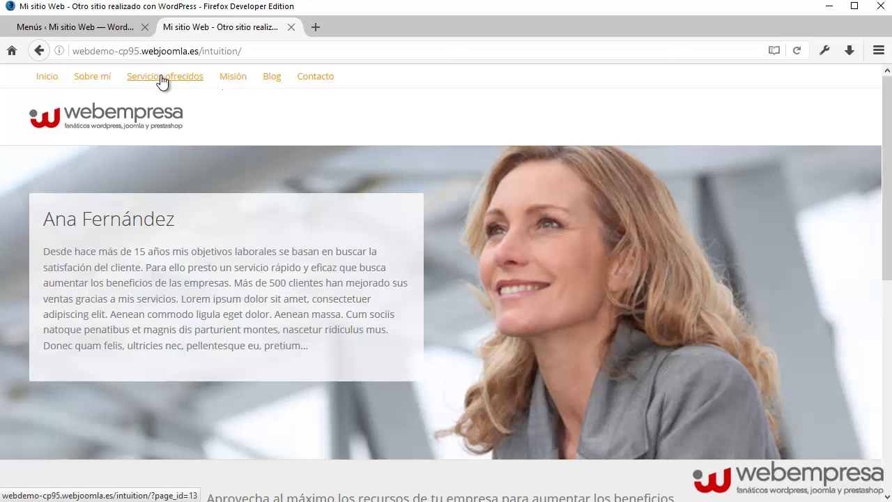
Assign Menú principal back to the Menú Principal location, clear Menú Superior, and save the menu.
left_click(116, 29)
scroll(400, 196, "down", 6)
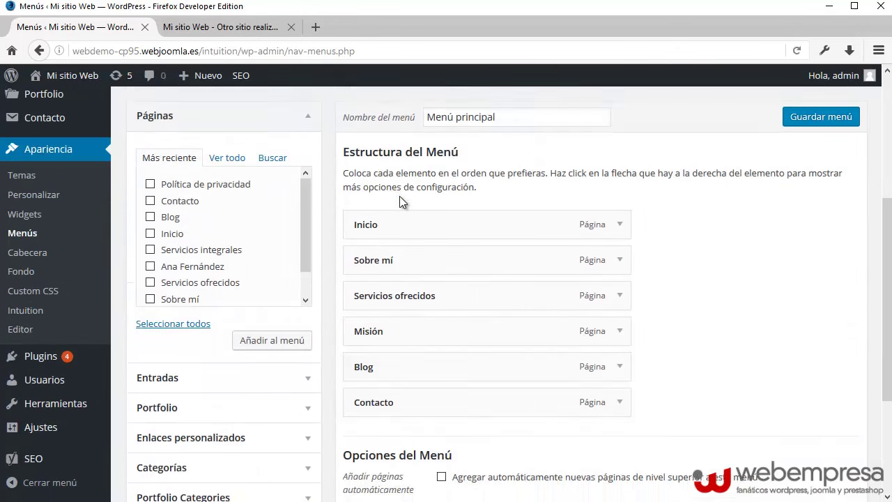
left_click(441, 337)
left_click(442, 351)
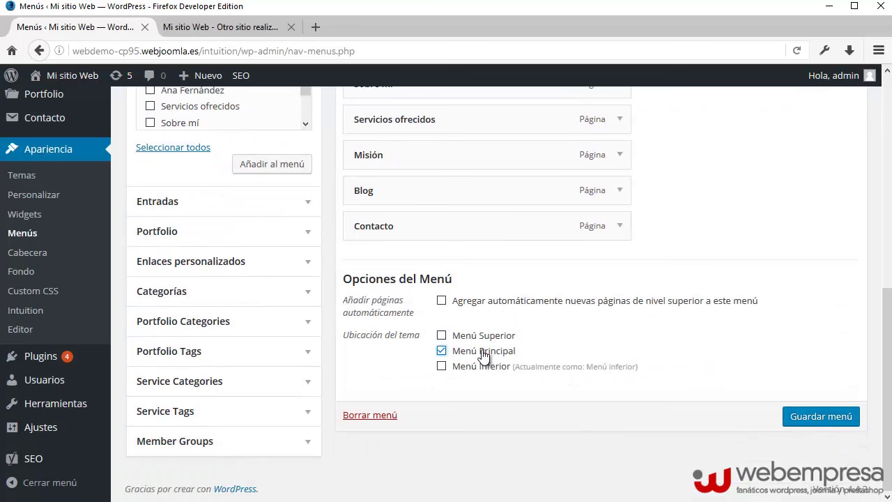
left_click(821, 417)
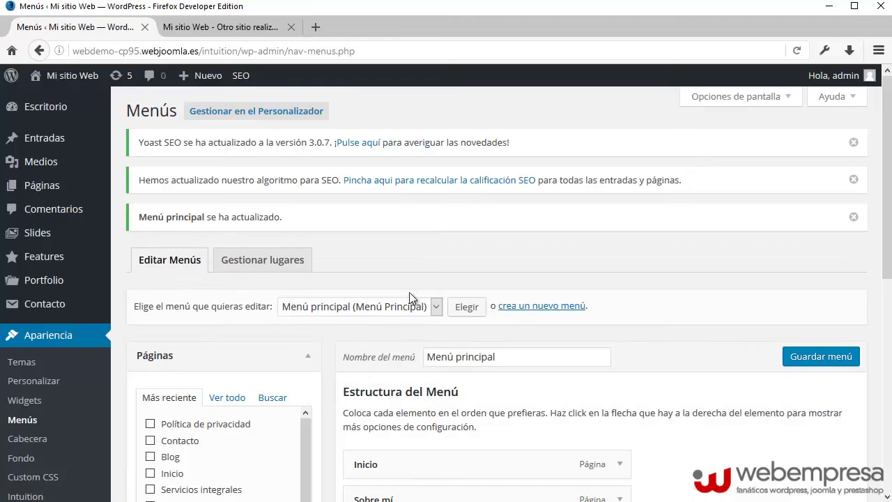
Load Menú inferior for editing and examine its page item and assigned theme location.
scroll(410, 293, "down", 4)
left_click(418, 148)
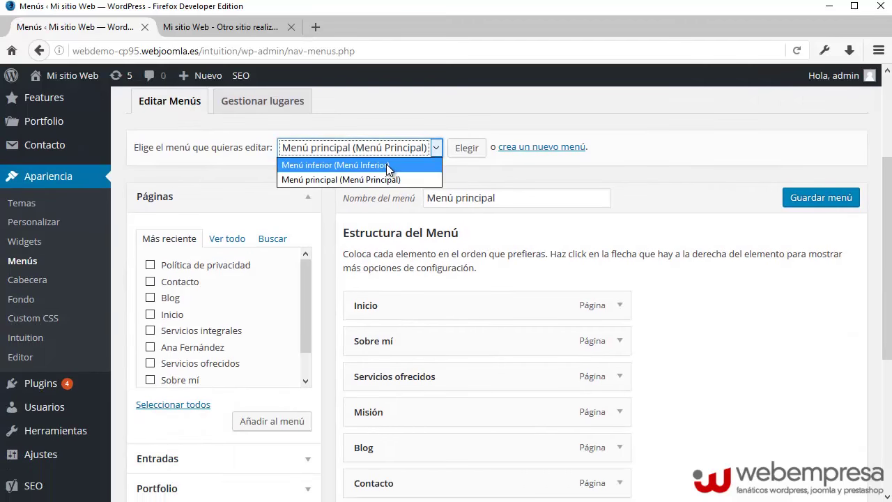
left_click(386, 164)
left_click(461, 149)
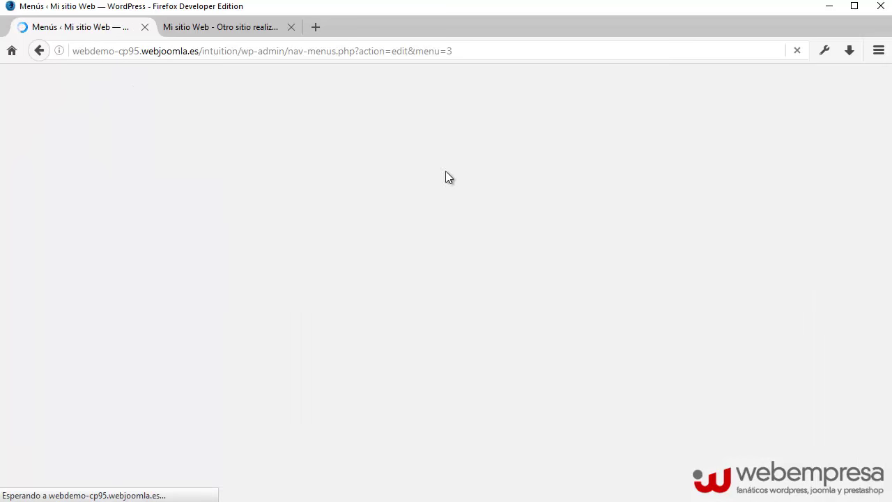
scroll(495, 207, "down", 3)
scroll(496, 207, "down", 3)
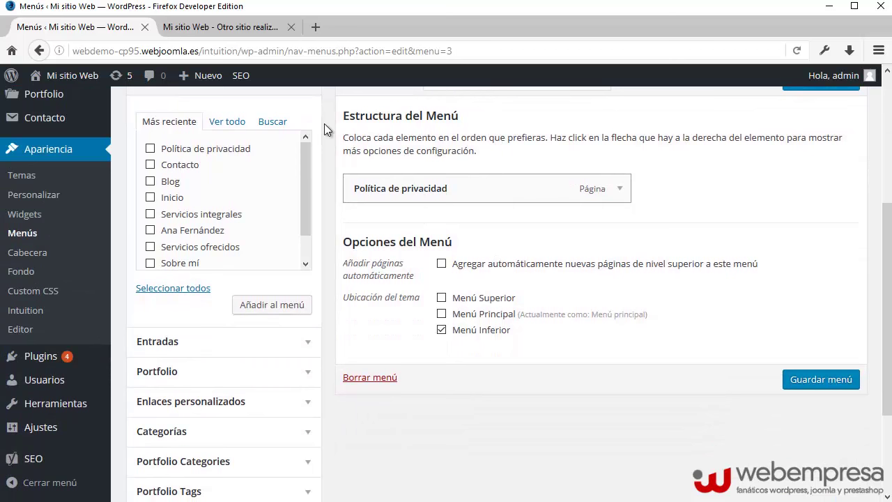
Compare Menú inferior with the privacy policy link in the live site's footer, and check the header menu.
left_click(278, 33)
scroll(496, 197, "down", 5)
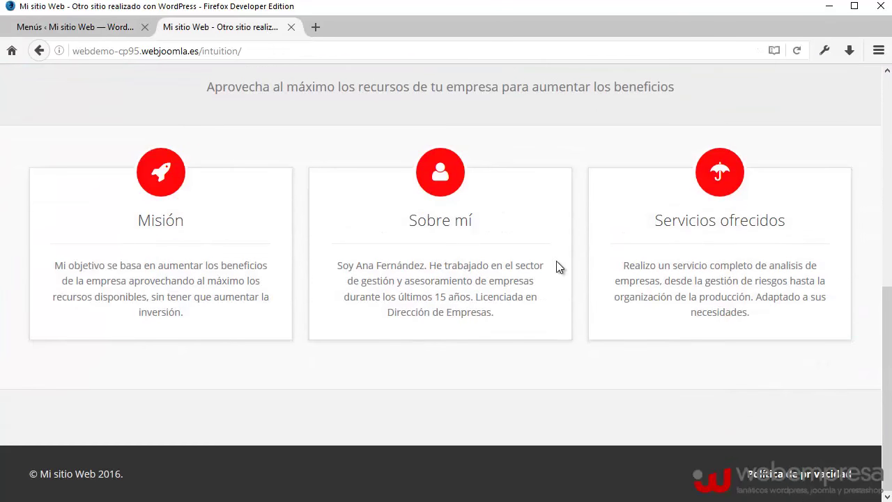
left_click(122, 28)
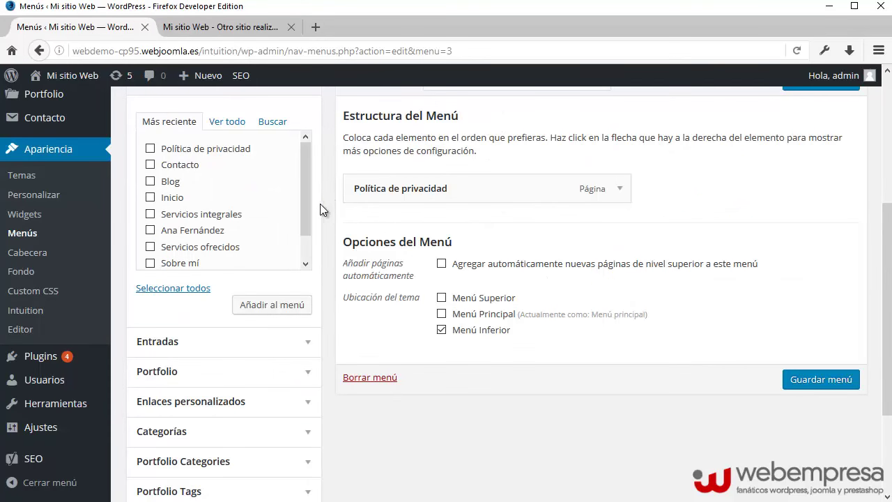
left_click(240, 31)
scroll(365, 205, "up", 2)
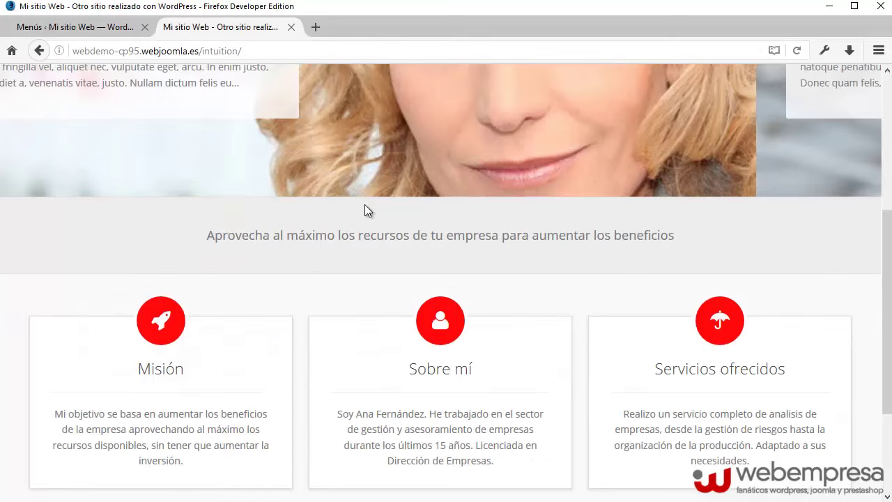
scroll(365, 211, "up", 4)
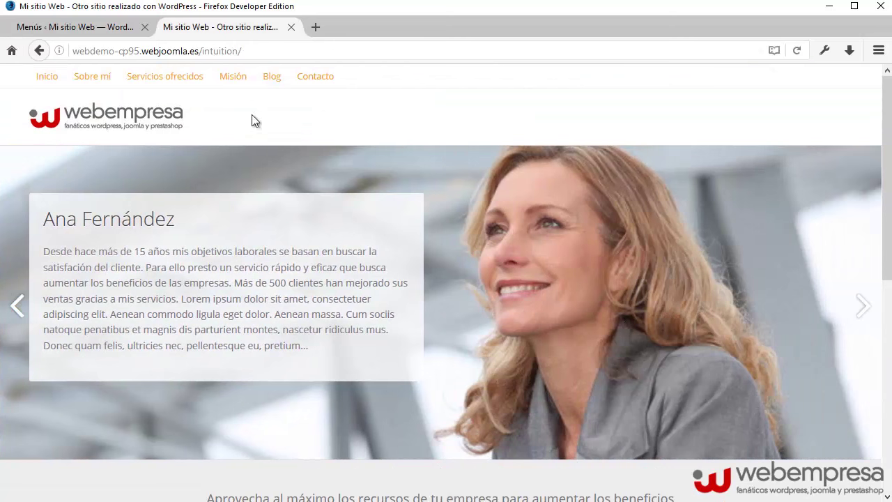
Open the list of all pages in the WordPress admin and look through the published pages.
left_click(111, 30)
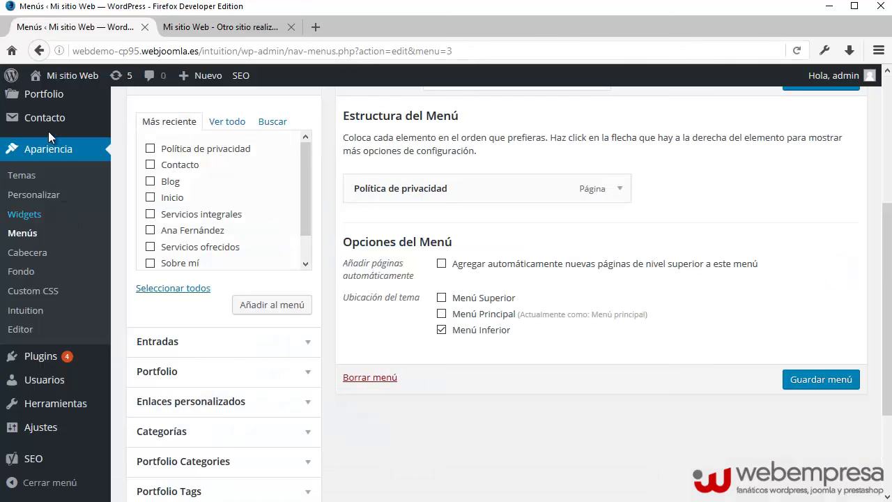
scroll(47, 133, "up", 3)
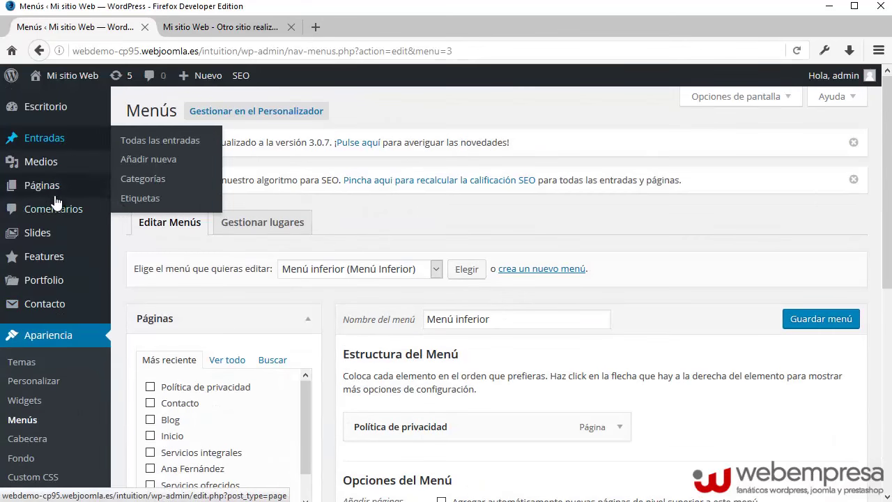
left_click(51, 192)
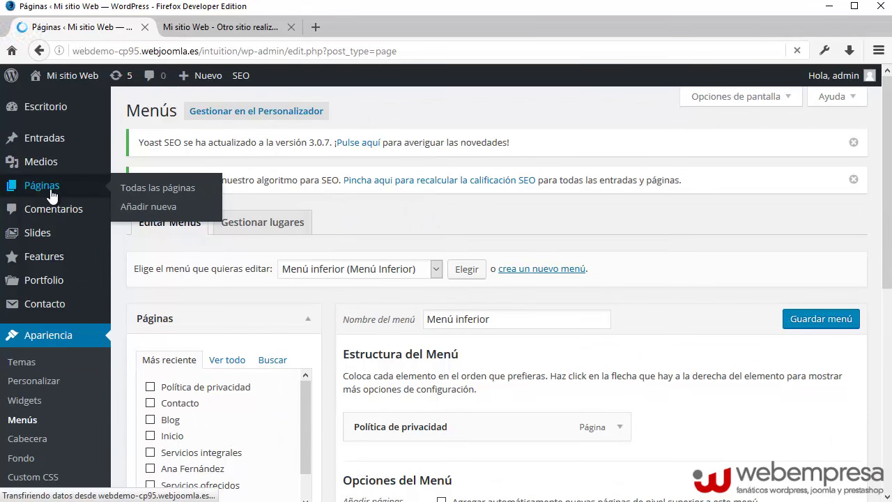
scroll(250, 227, "down", 4)
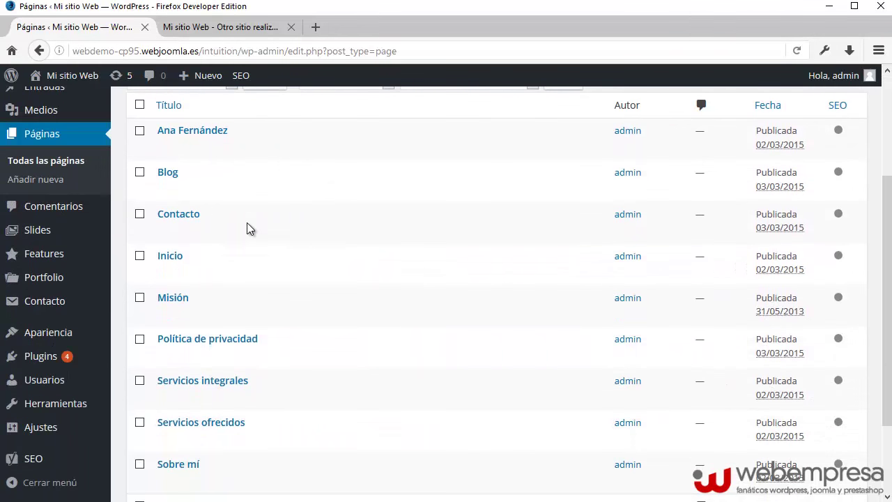
Return to the live home page and advance its slider to the next slide.
left_click(256, 29)
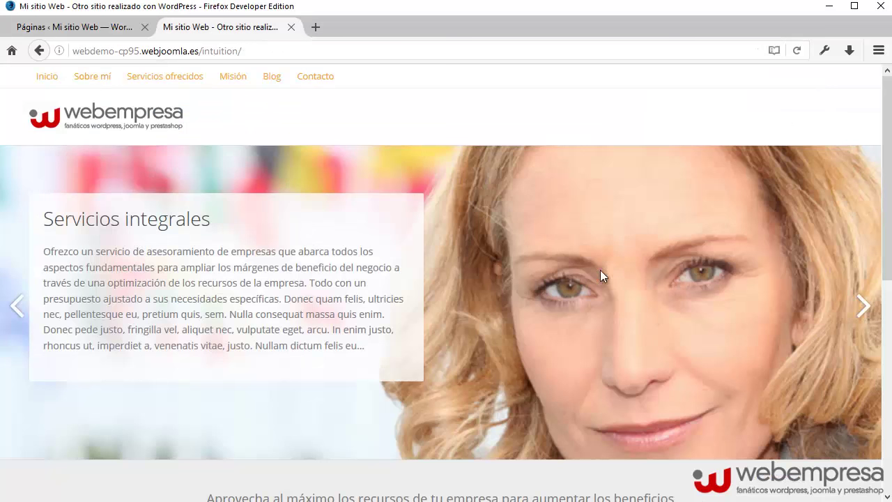
left_click(865, 306)
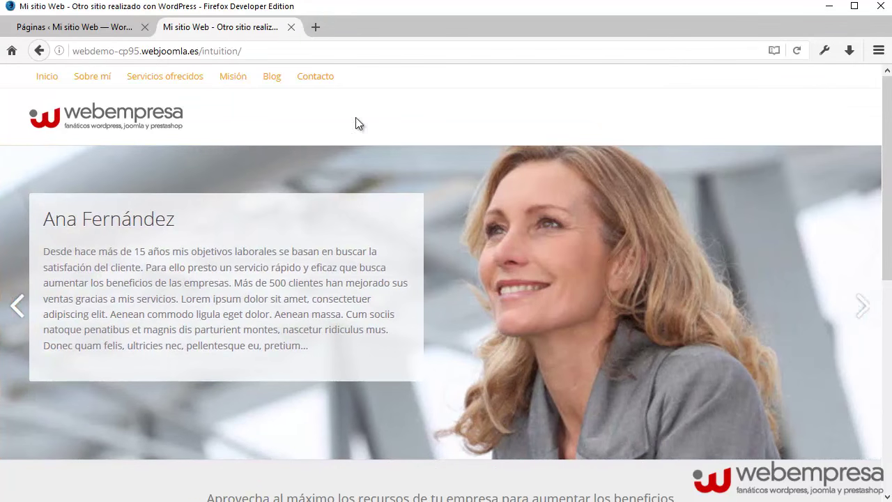
Move the page named after the site's owner and the Servicios integrales page to the trash together from the WordPress pages list.
left_click(132, 28)
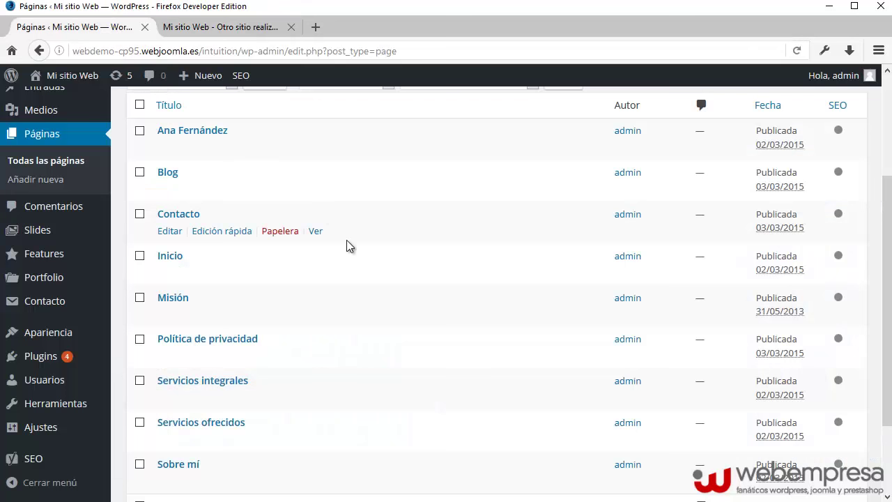
scroll(347, 240, "down", 3)
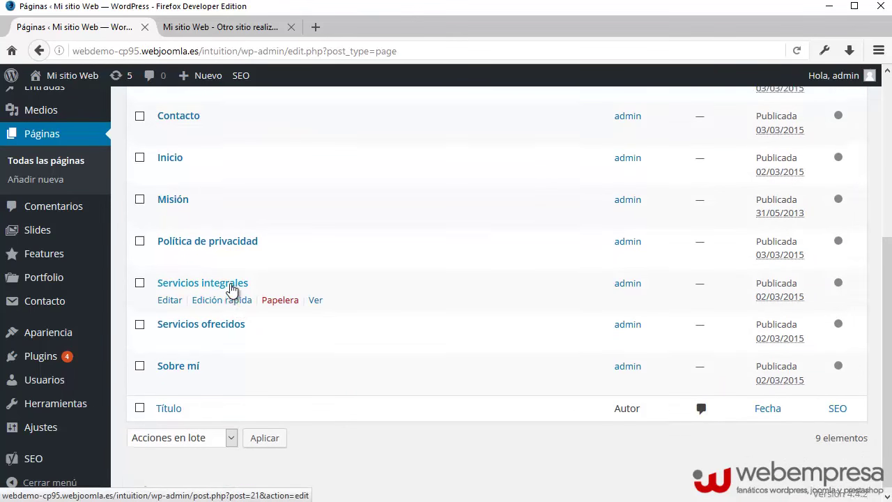
scroll(241, 285, "up", 5)
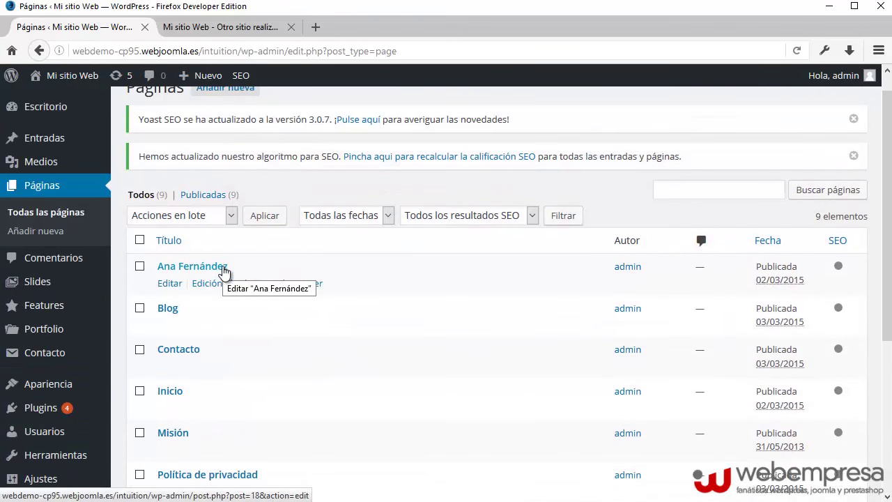
scroll(200, 271, "down", 2)
left_click(139, 188)
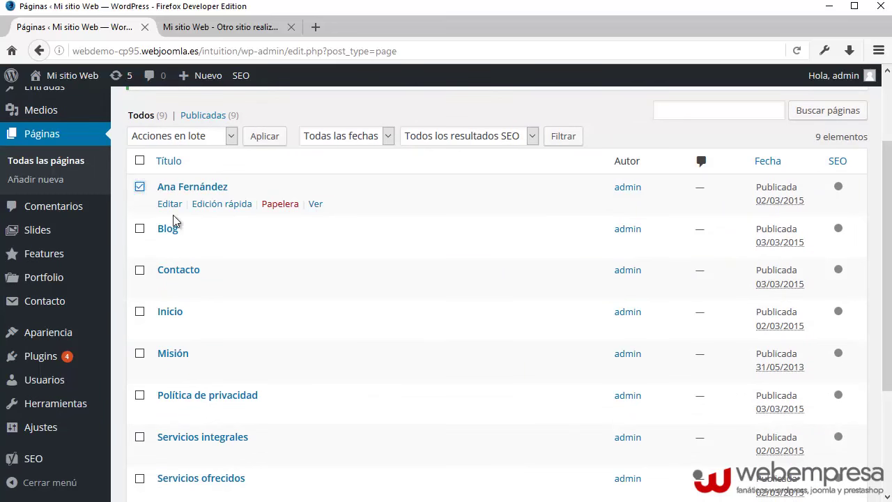
scroll(261, 276, "down", 2)
left_click(140, 359)
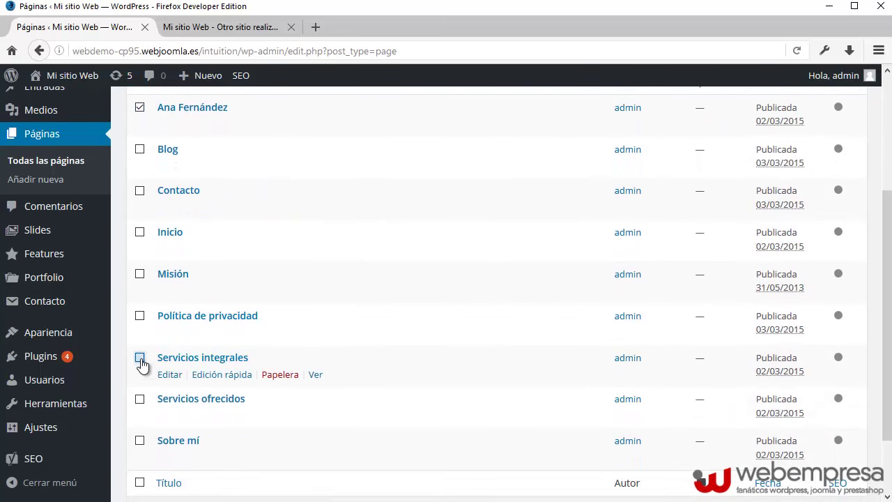
scroll(241, 335, "up", 2)
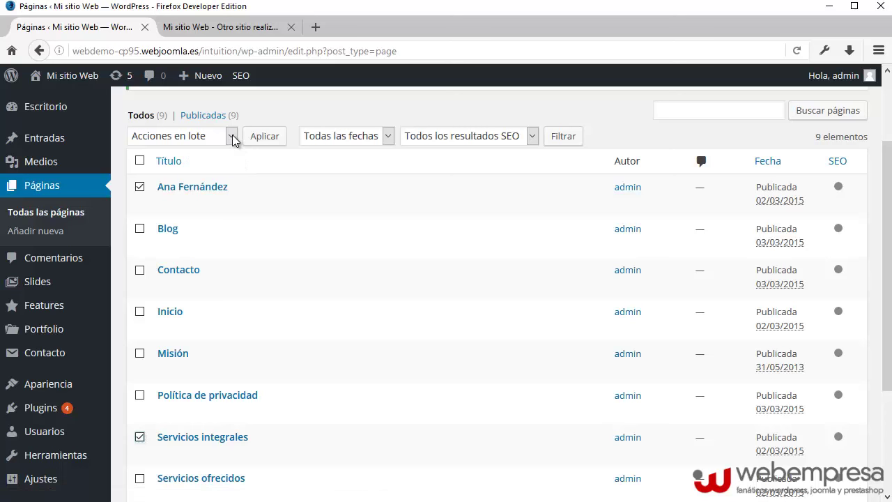
left_click(233, 137)
key("Escape")
key("Down")
key("Down")
left_click(278, 140)
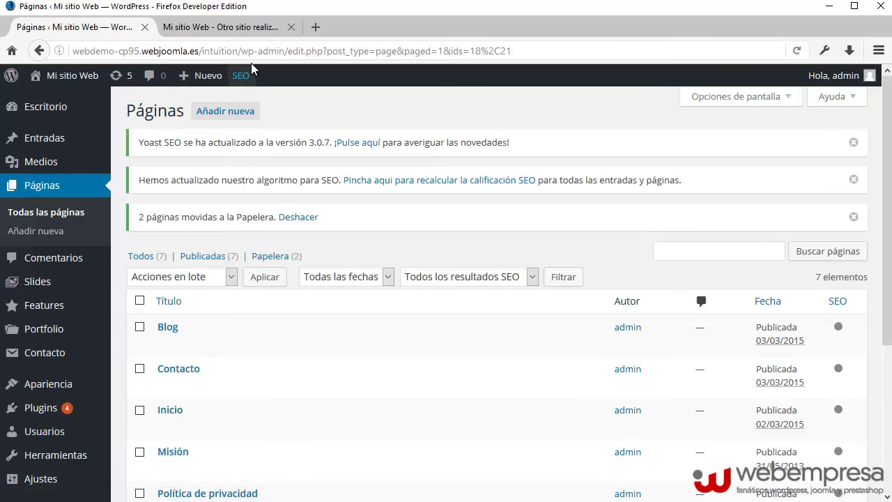
Reload the live home page to check its slider and header menu, and return to the WordPress admin.
left_click(244, 27)
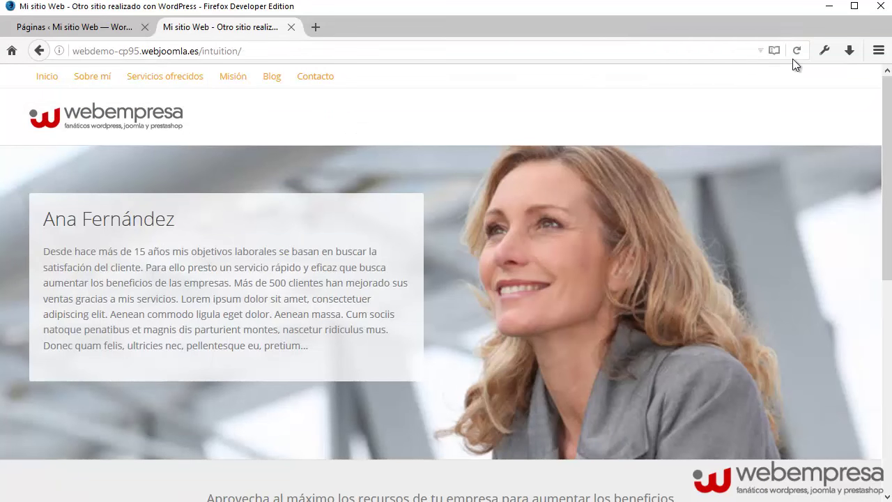
left_click(794, 56)
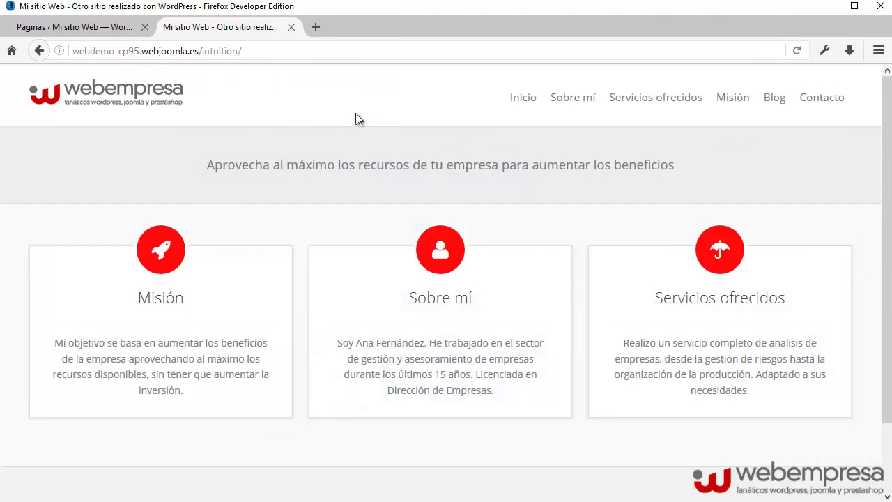
left_click(118, 27)
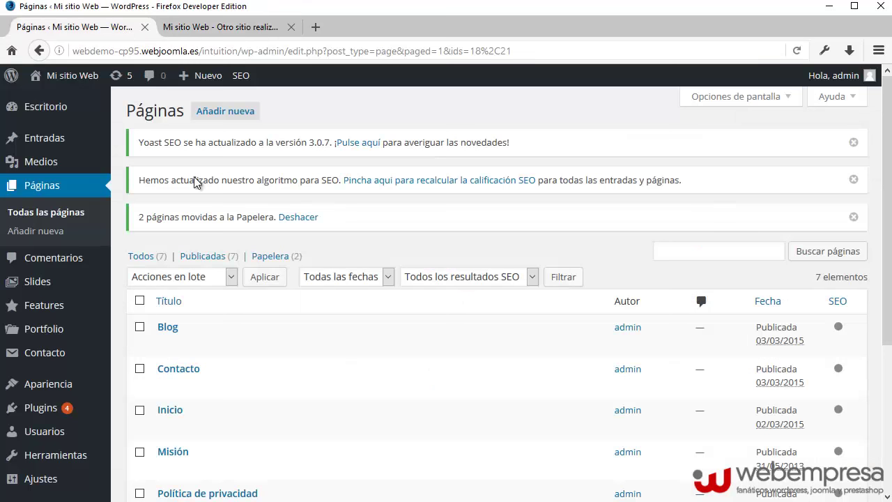
Add a new slide titled "Slide 1" with the content "El contenido del slide 1".
mouse_move(30, 291)
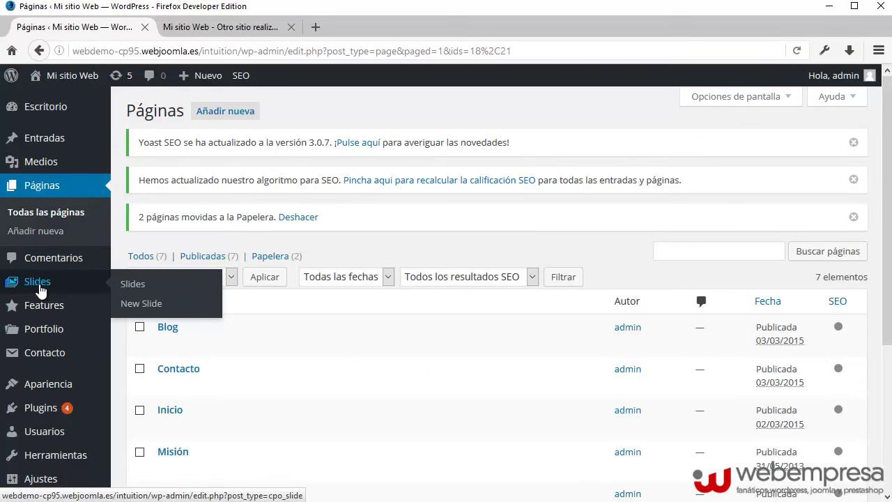
left_click(37, 290)
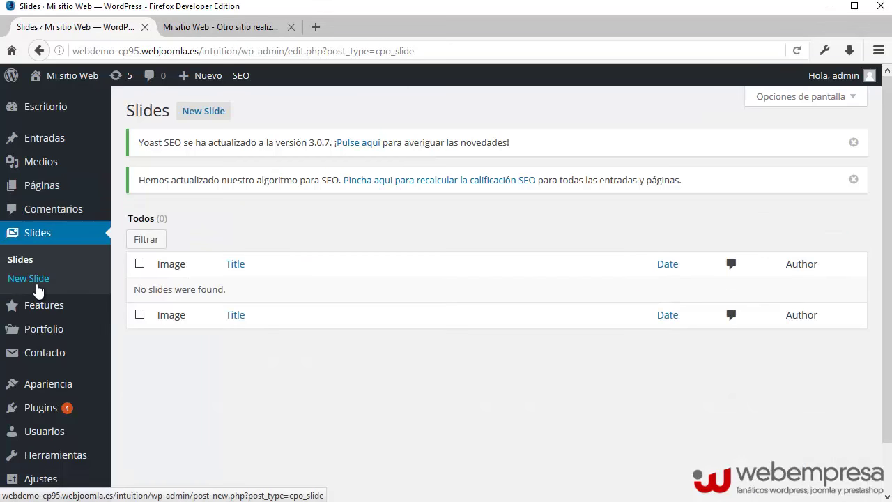
left_click(206, 115)
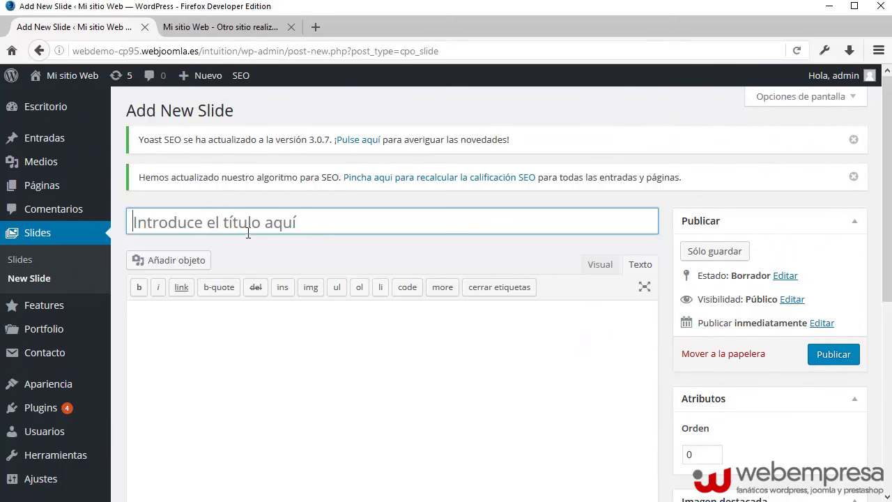
type("Slide 1")
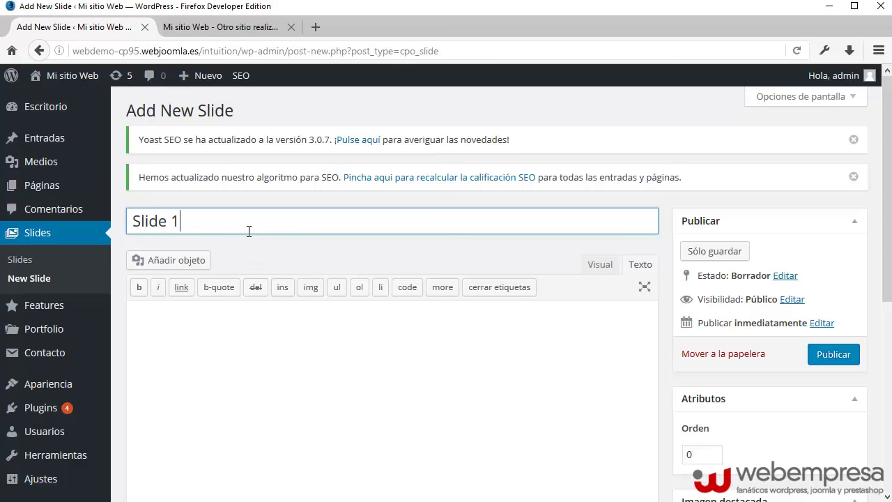
left_click(231, 348)
type("El")
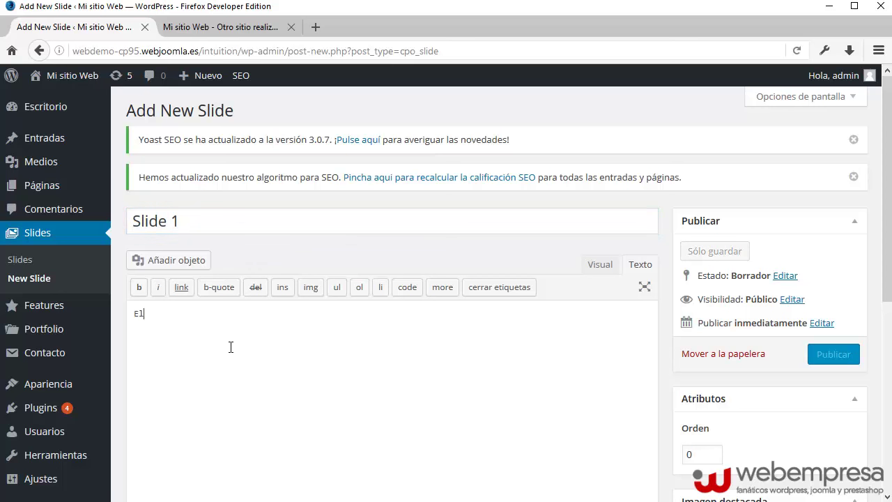
type(" contenido del slide 1")
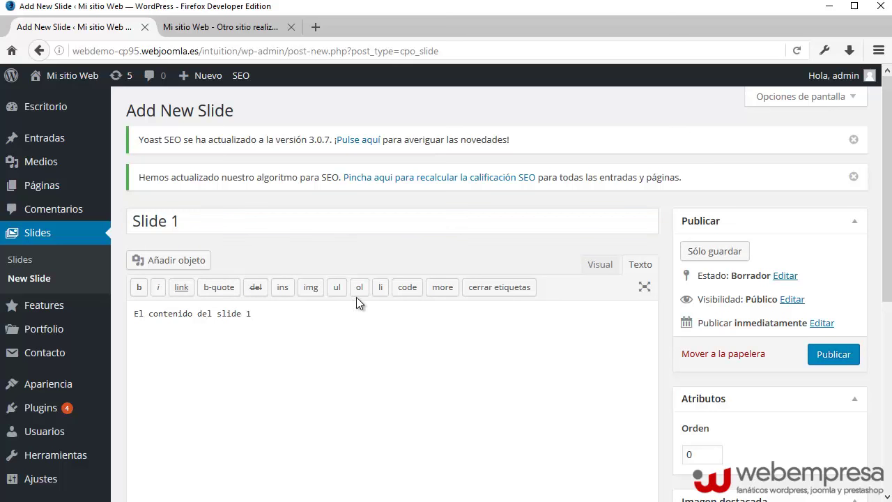
Upload slide-img1-1600x654 from the slide folder in Descargas as the featured image of Slide 1 and publish the slide.
scroll(369, 279, "down", 4)
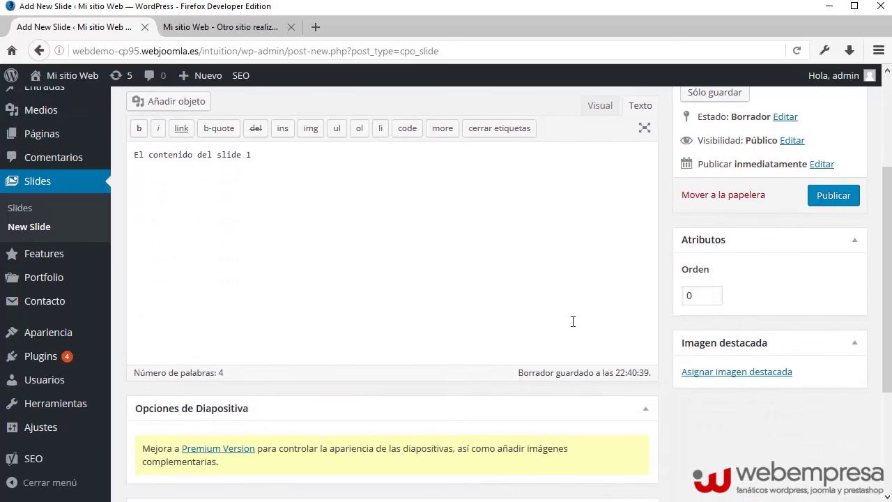
left_click(706, 372)
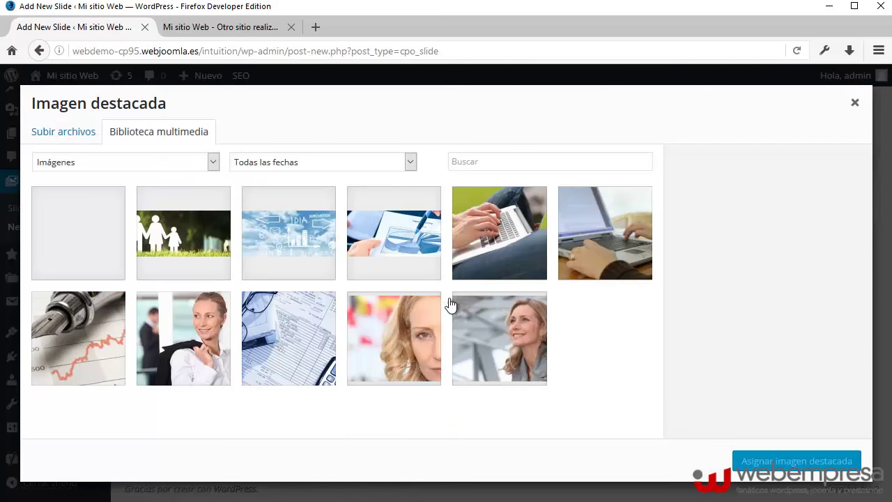
left_click(70, 132)
left_click(409, 305)
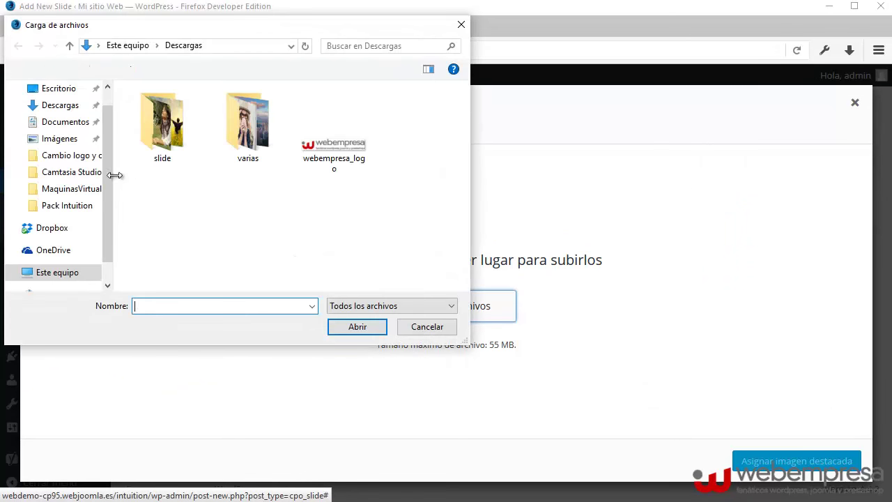
double_click(162, 126)
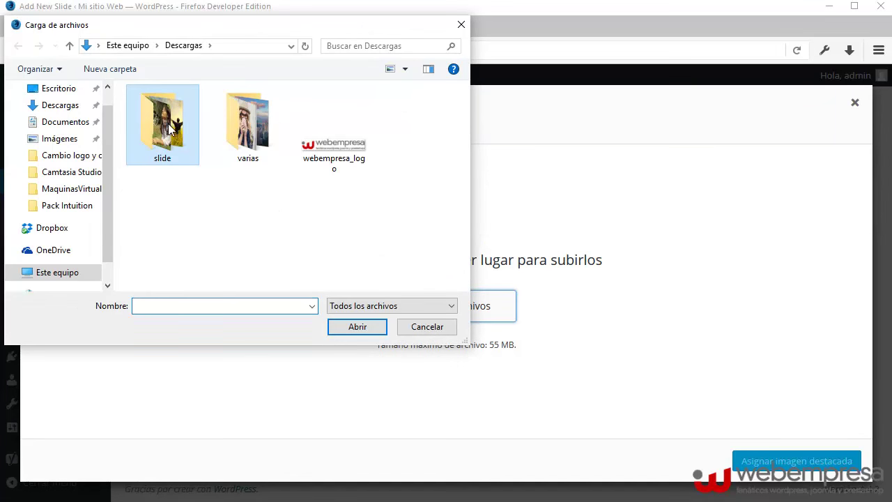
left_click(159, 105)
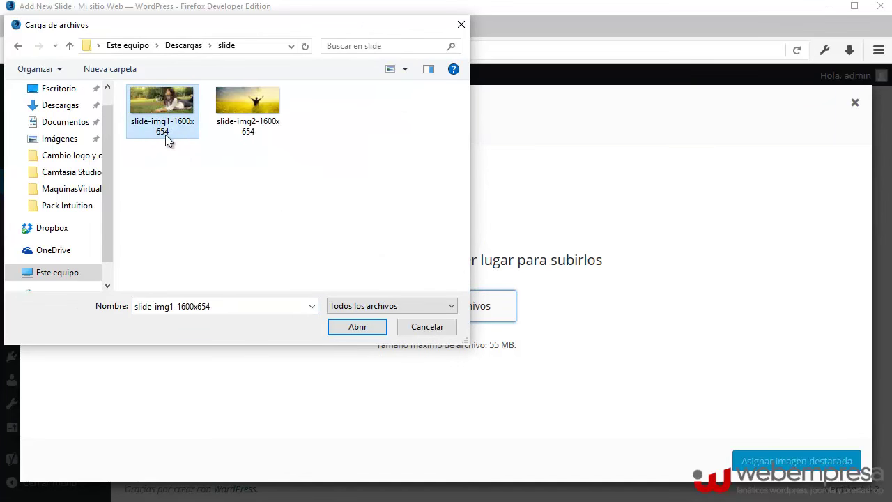
left_click(358, 328)
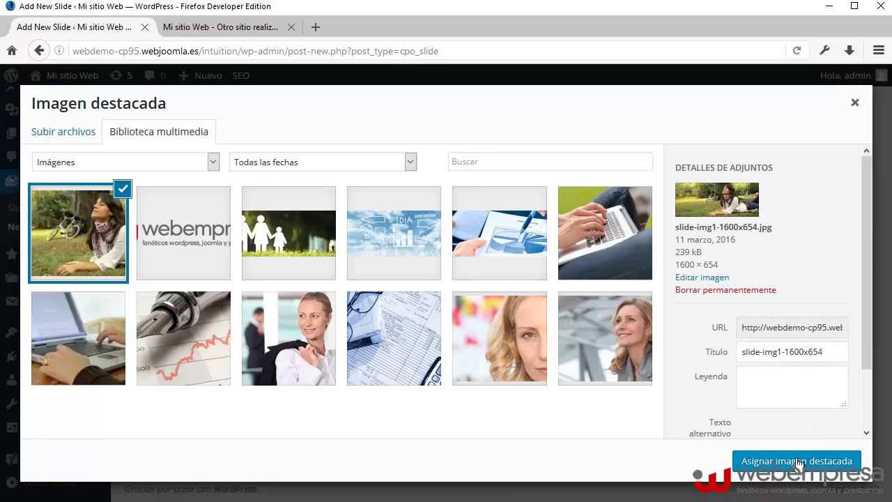
left_click(799, 461)
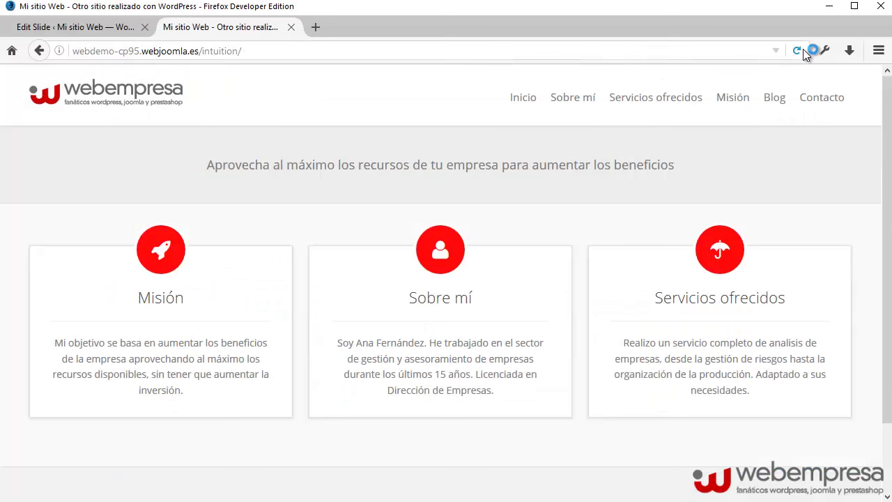
Reload the live home page, check the image and text of Slide 1 in the slider, and return to the slide editor.
left_click(798, 51)
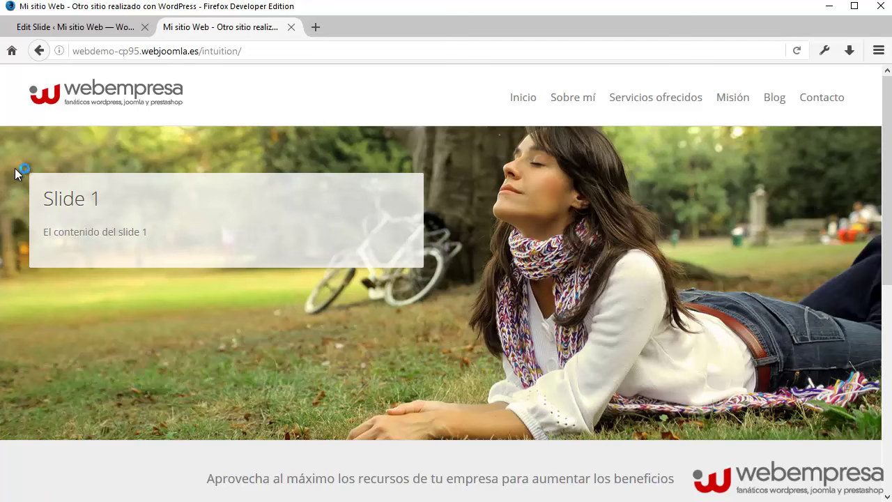
left_click_drag(54, 198, 84, 231)
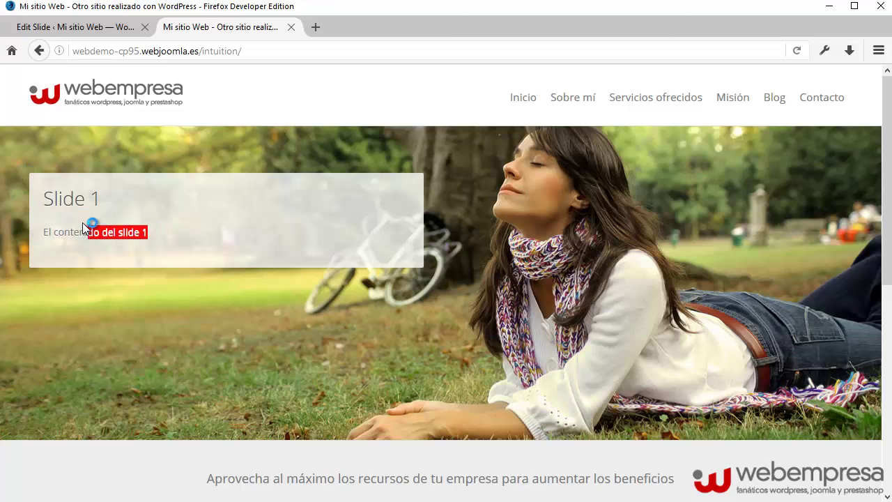
left_click(100, 32)
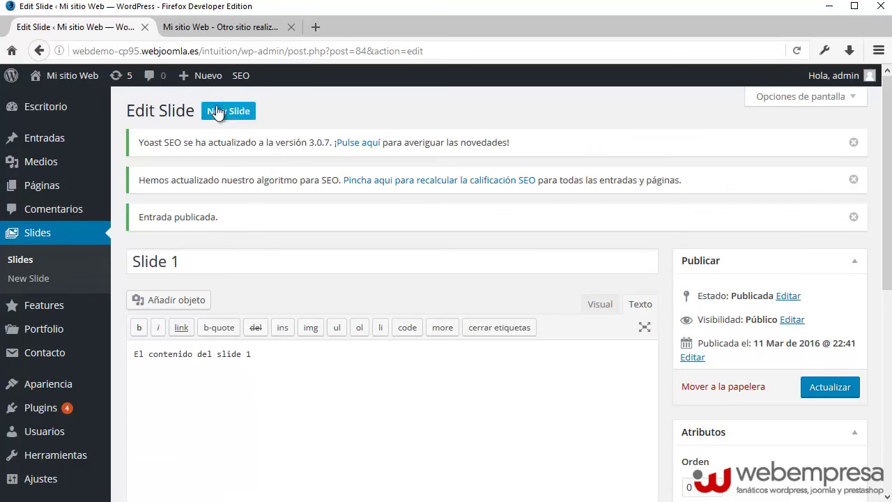
Add another slide from the slides list, titled "Slide 2", with the content "Algun contenido para el slide 2".
left_click(26, 262)
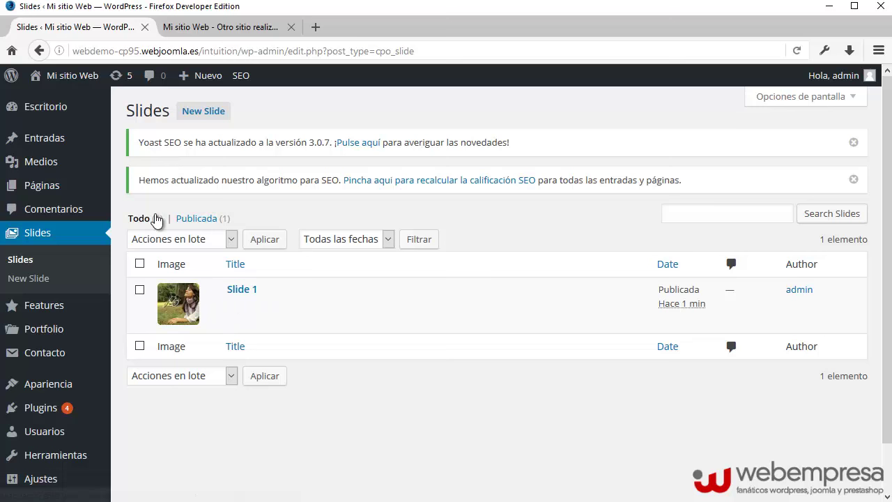
left_click(205, 114)
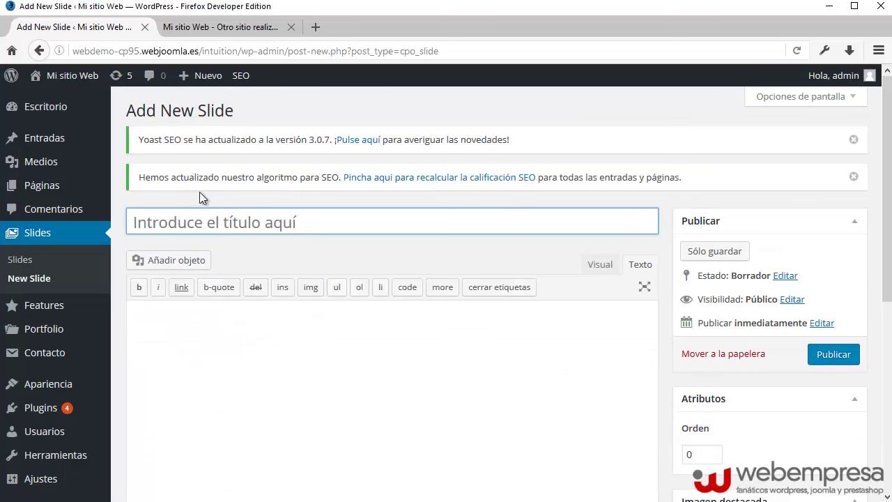
type("Slide 2")
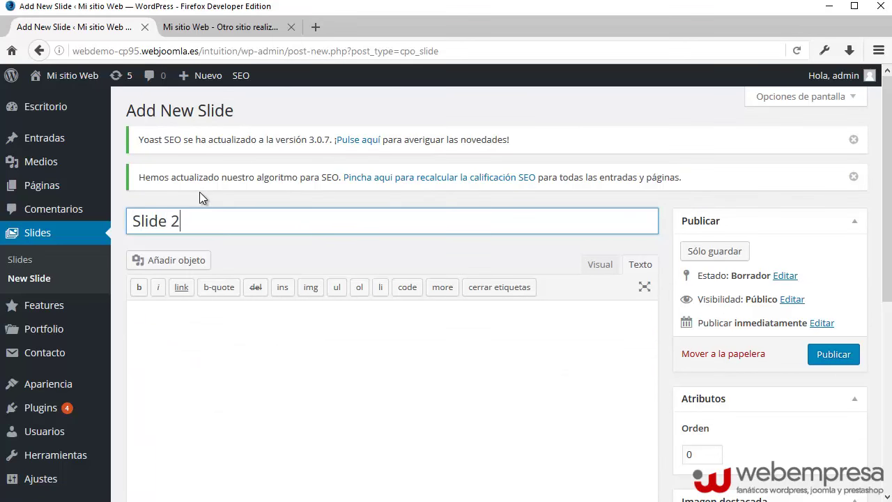
key("Tab")
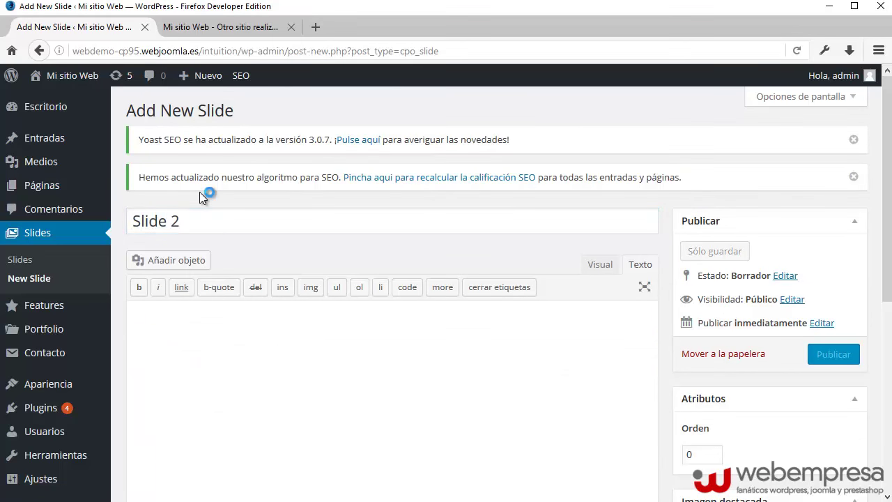
type("A")
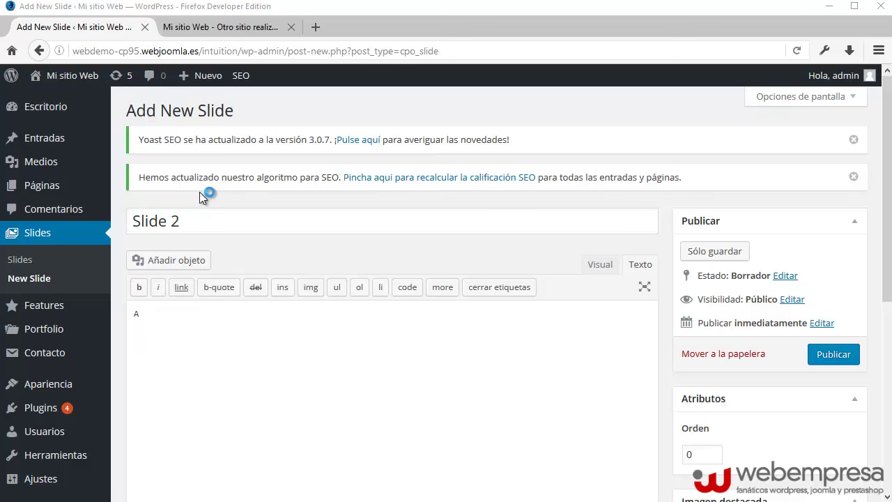
left_click(188, 329)
type("lg")
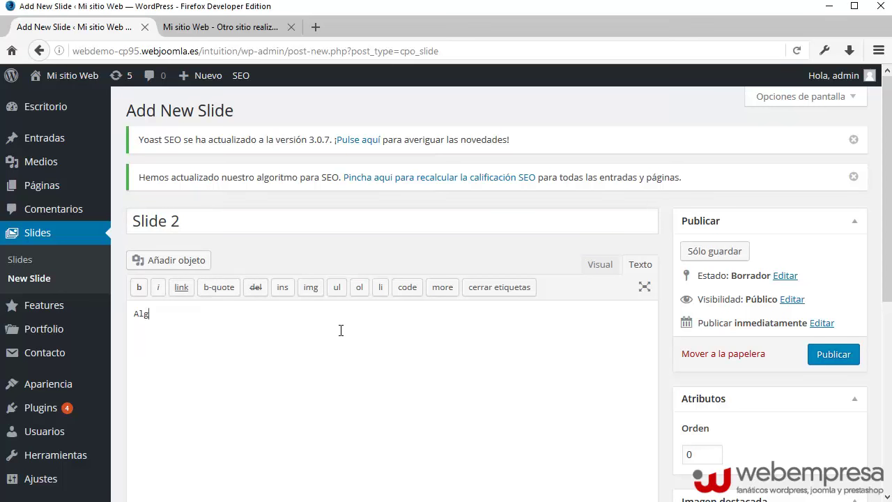
type("un contenido para el slide 2")
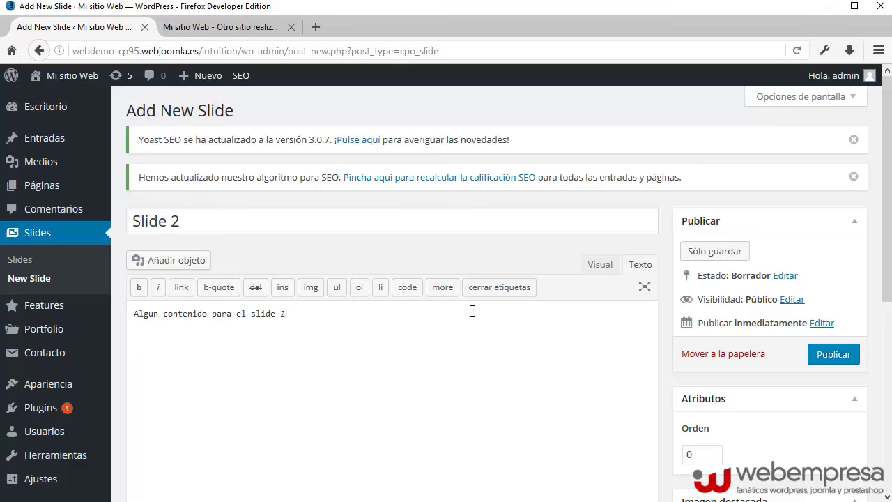
Upload slide-img2-1600x654 from the slide folder in Descargas as the featured image of Slide 2 and publish the slide.
scroll(472, 311, "down", 4)
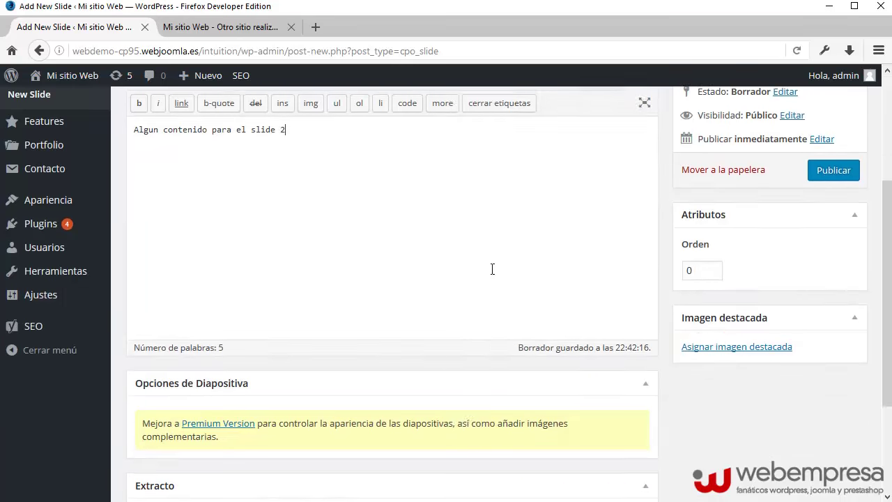
left_click(737, 298)
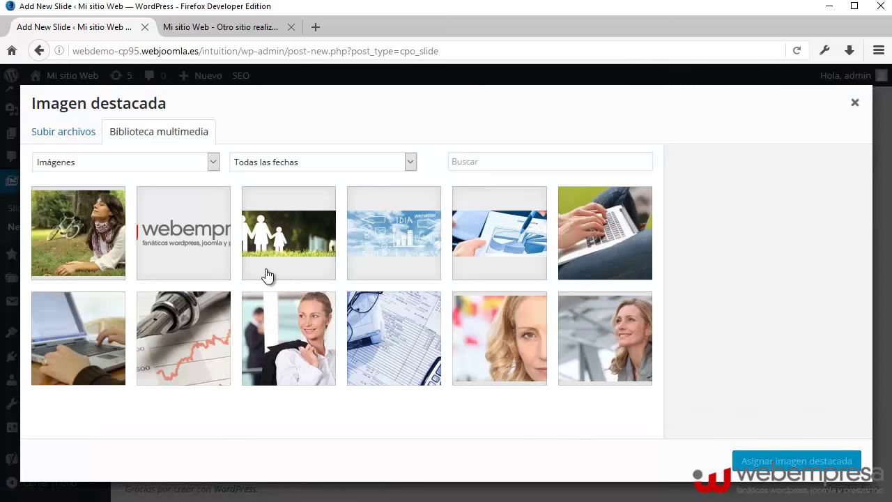
left_click(62, 134)
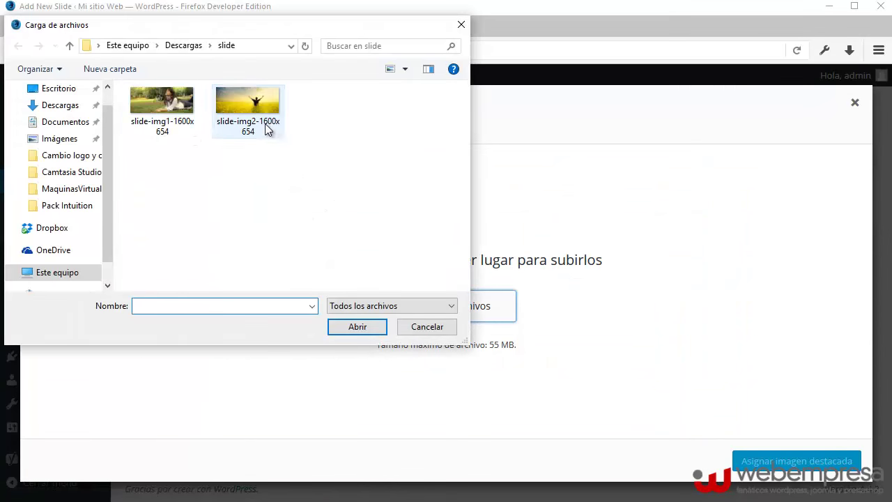
left_click(265, 121)
left_click(345, 325)
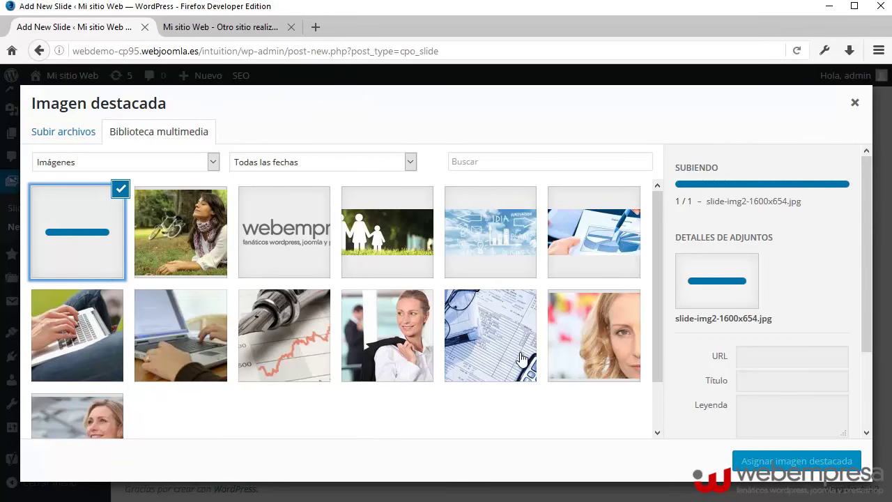
left_click(797, 461)
scroll(607, 275, "up", 5)
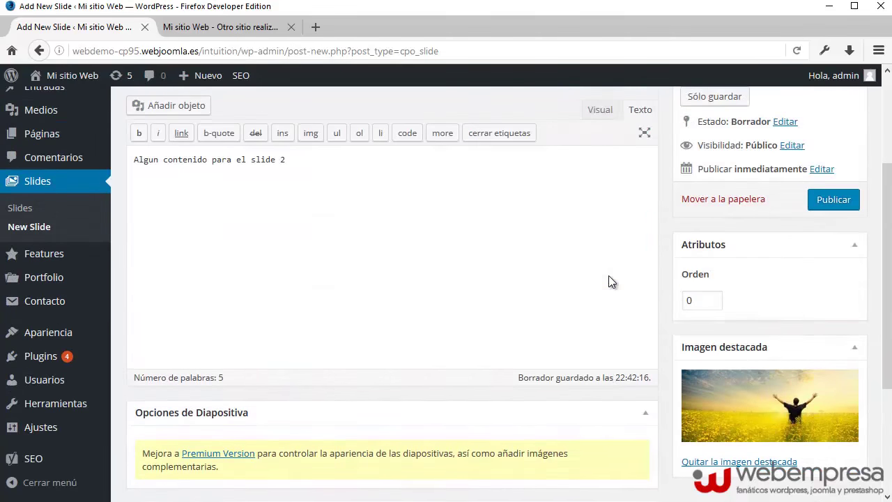
left_click(834, 355)
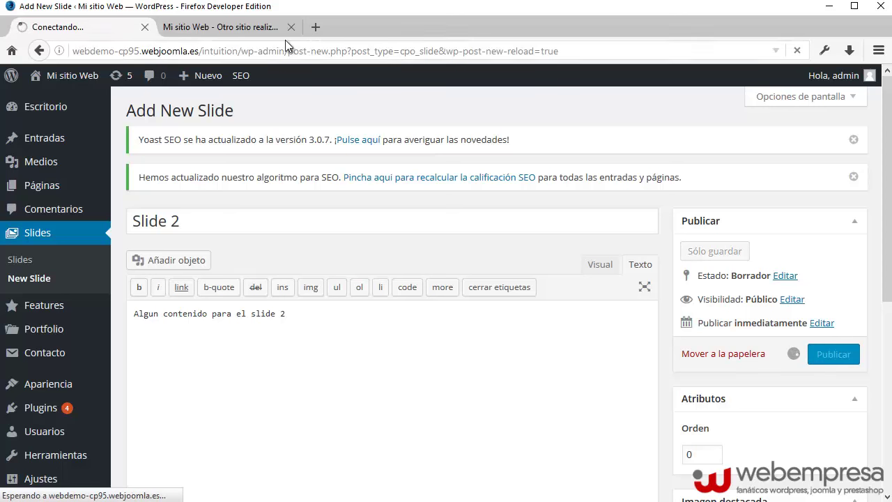
Reload the live home page and cycle through the slider to check the images and texts of Slide 1 and Slide 2.
left_click(237, 31)
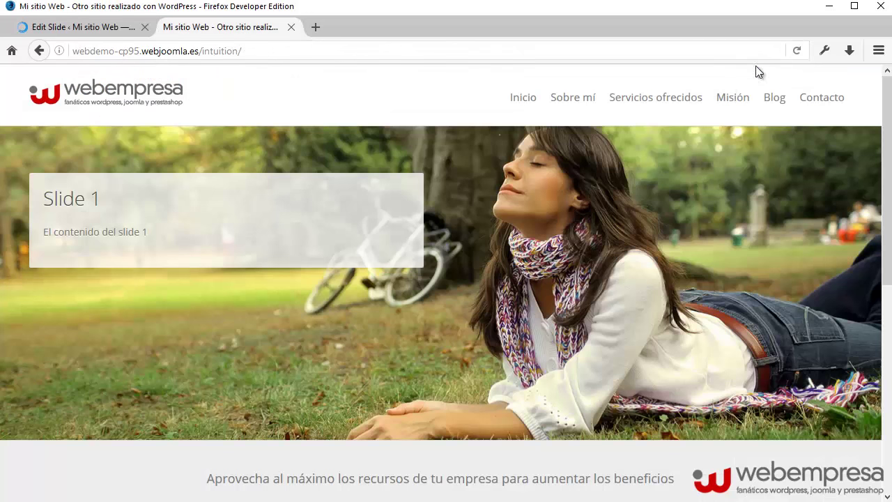
left_click(796, 50)
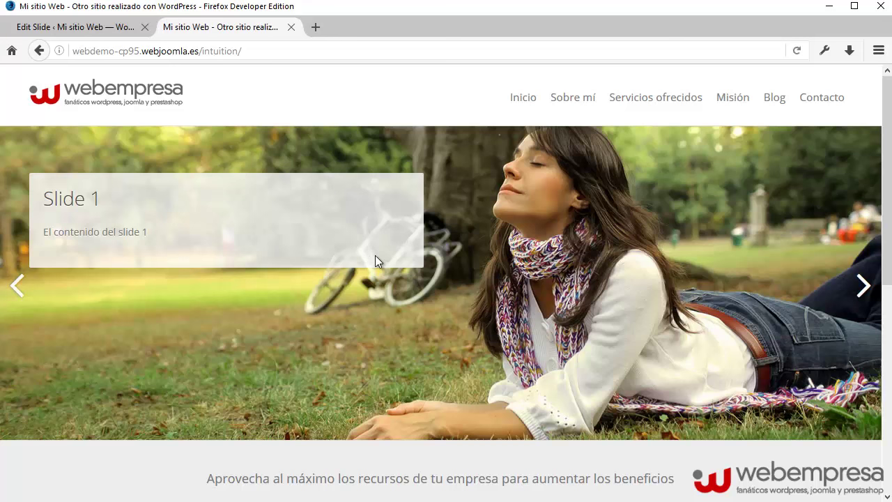
left_click(862, 283)
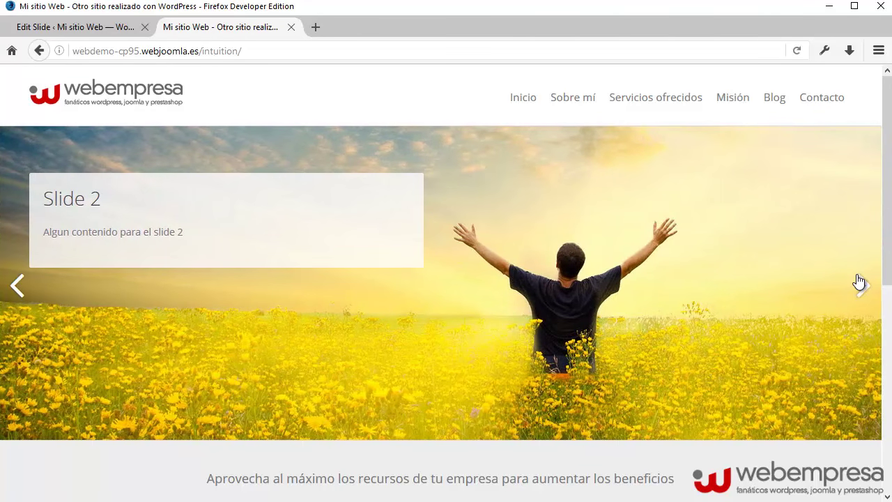
left_click(858, 283)
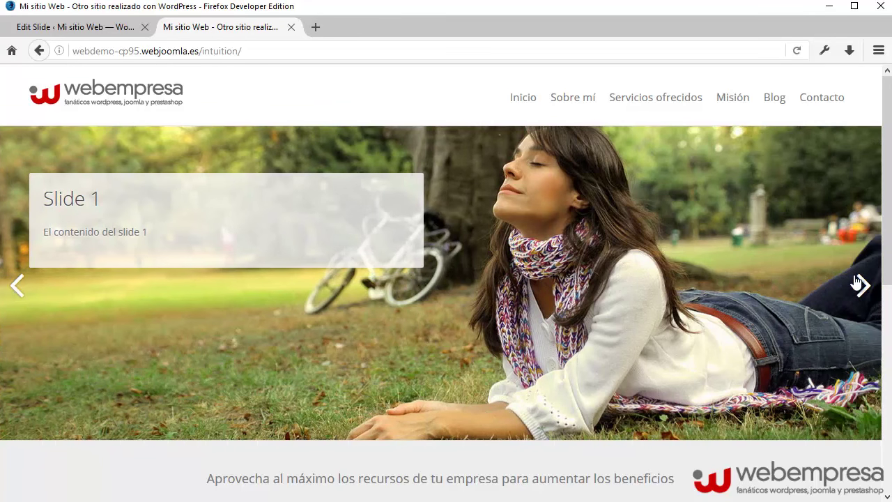